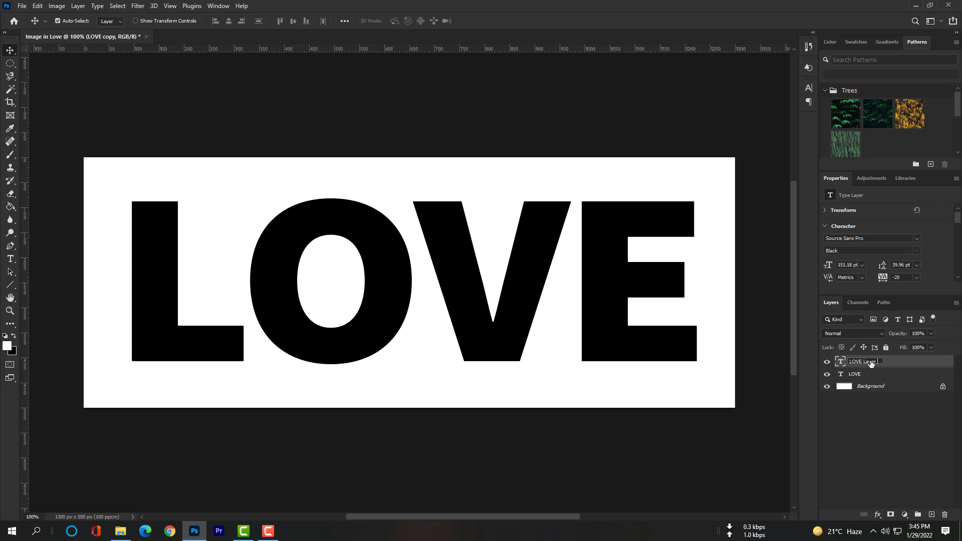
Rename the duplicated text layer as LOVE Layer 2 and rasterize its type.
{"action": "type", "text": "2"}
{"action": "key", "text": "Return"}
{"action": "right_click", "coordinate": [871, 364]}
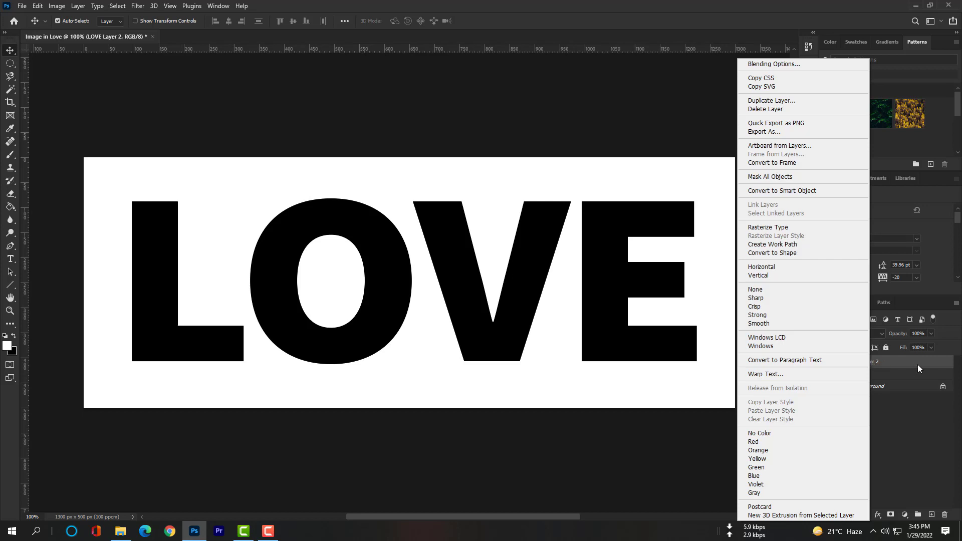
{"action": "left_click", "coordinate": [781, 227]}
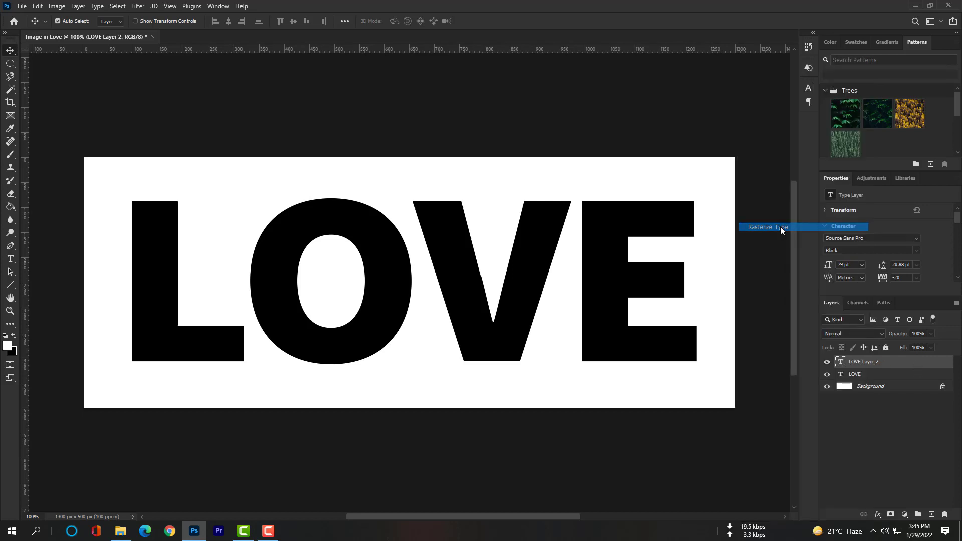
Activate the Line tool and set the foreground colour to red, ff0000.
{"action": "left_click", "coordinate": [10, 284]}
{"action": "left_click", "coordinate": [60, 323]}
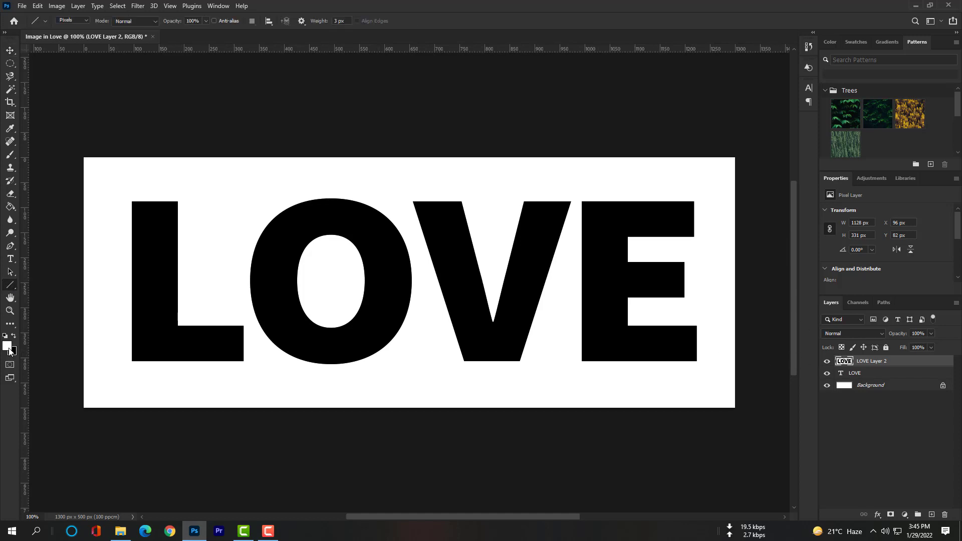
{"action": "left_click", "coordinate": [8, 348]}
{"action": "type", "text": "ff0000"}
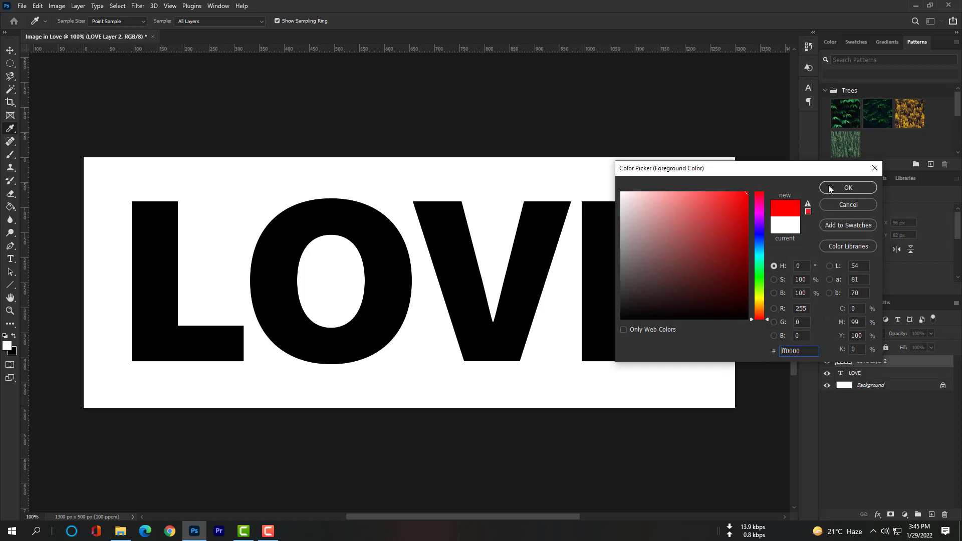
{"action": "left_click", "coordinate": [837, 188]}
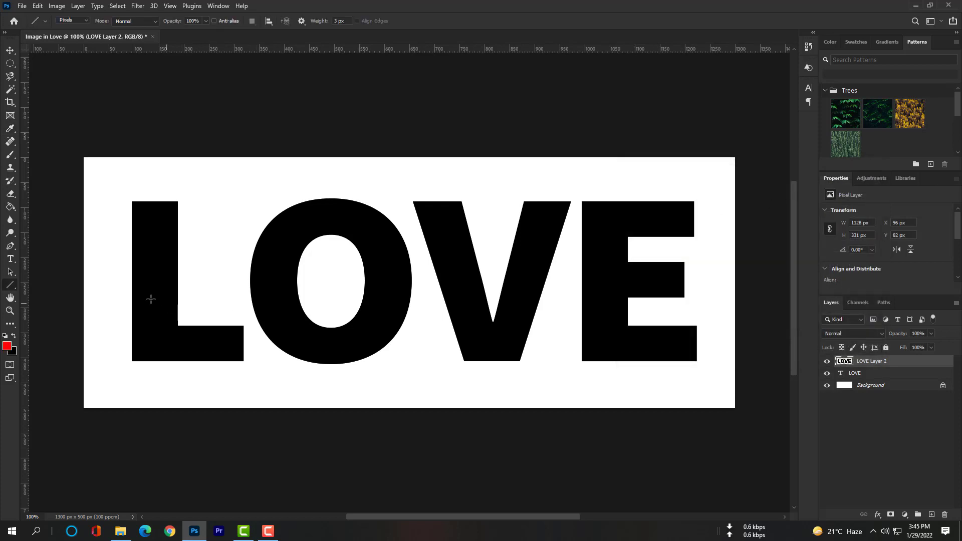
Lock the transparent pixels of LOVE Layer 2, testing with red diagonal lines across the L before and after and undoing each line.
{"action": "mouse_move", "coordinate": [109, 260]}
{"action": "left_mouse_down"}
{"action": "mouse_move", "coordinate": [270, 323]}
{"action": "mouse_move", "coordinate": [262, 334]}
{"action": "left_mouse_up"}
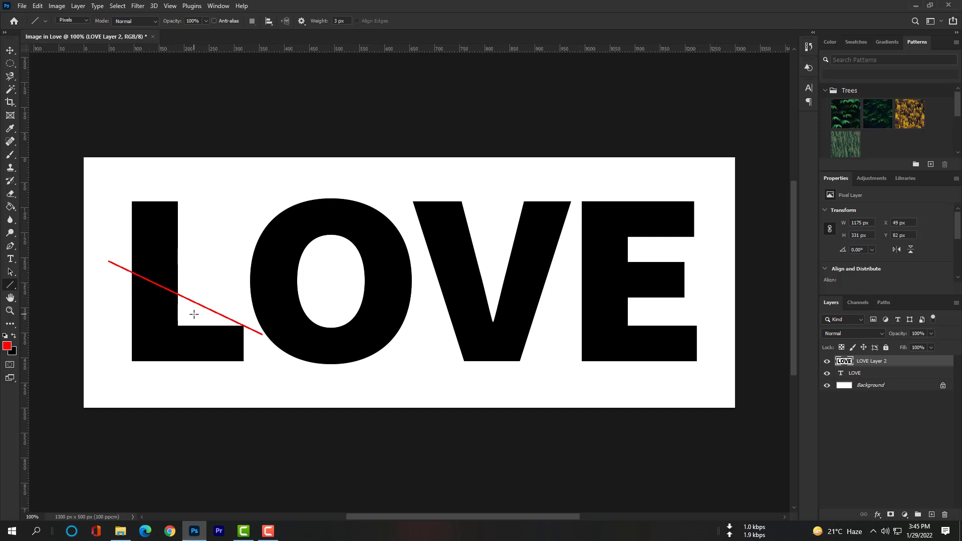
{"action": "key", "text": "ctrl+z"}
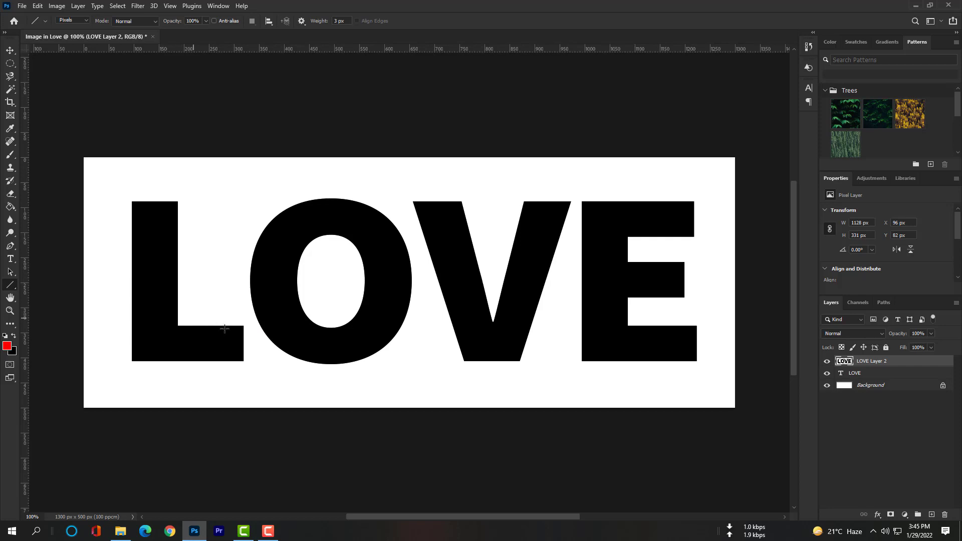
{"action": "left_click", "coordinate": [842, 348]}
{"action": "left_click_drag", "start_coordinate": [103, 240], "coordinate": [243, 318]}
{"action": "key", "text": "ctrl+z"}
Set the foreground colour to white, ffffff.
{"action": "left_click", "coordinate": [6, 346]}
{"action": "left_click", "coordinate": [589, 175]}
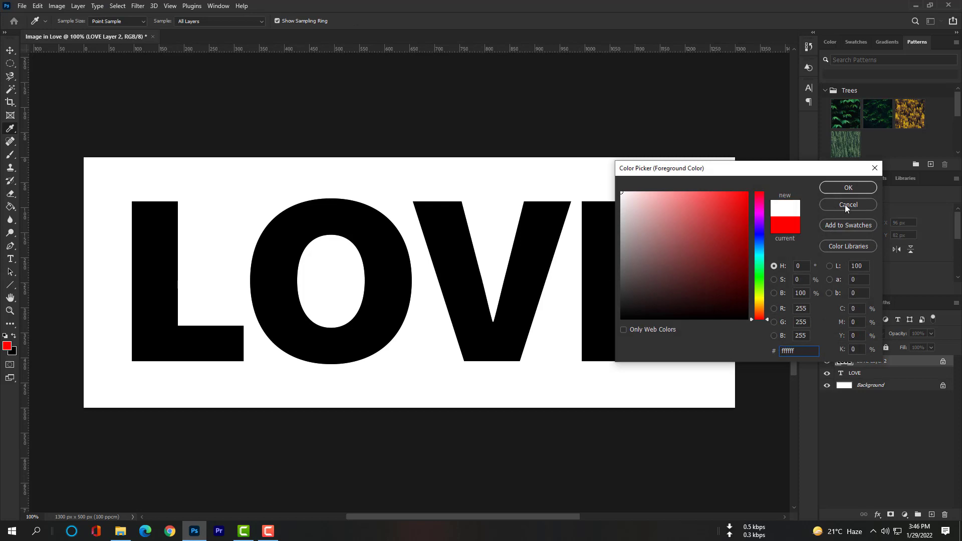
{"action": "left_click", "coordinate": [846, 188]}
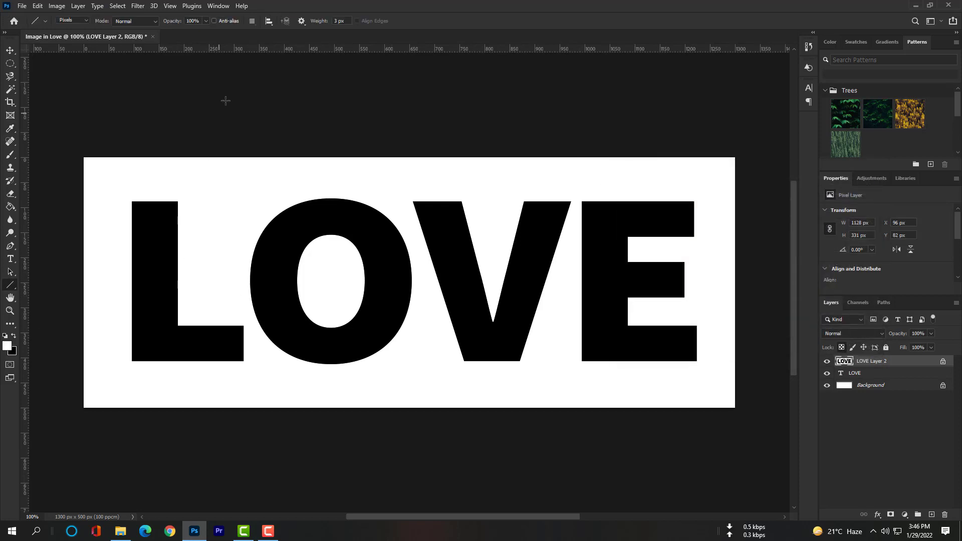
Place a horizontal guide through the middle of the letters and draw a straight 3 px white line along it from the L through the V.
{"action": "left_click_drag", "start_coordinate": [235, 50], "coordinate": [252, 281]}
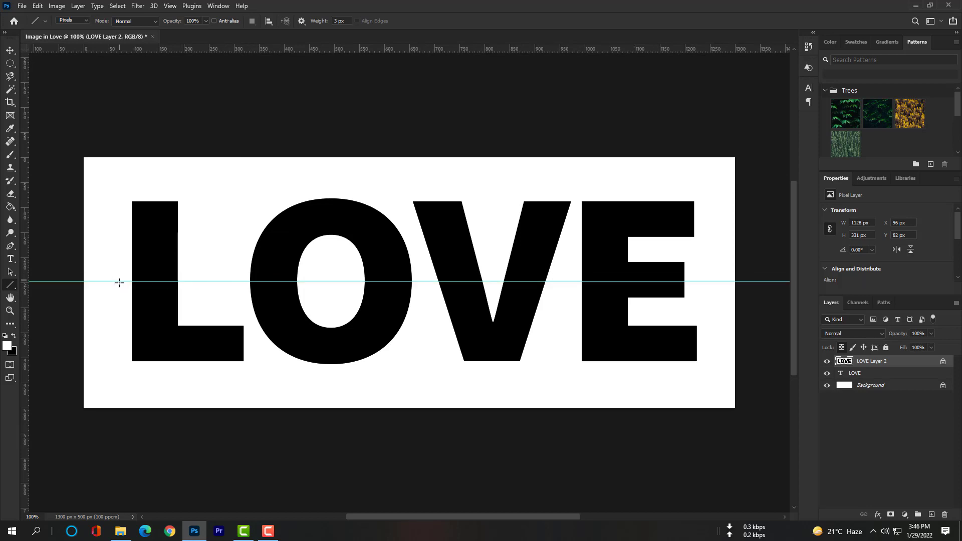
{"action": "mouse_move", "coordinate": [120, 281]}
{"action": "left_mouse_down"}
{"action": "mouse_move", "coordinate": [388, 280]}
{"action": "mouse_move", "coordinate": [597, 308]}
{"action": "mouse_move", "coordinate": [696, 309]}
{"action": "mouse_move", "coordinate": [554, 307]}
{"action": "mouse_move", "coordinate": [562, 305]}
{"action": "left_mouse_up"}
{"action": "key", "text": "ctrl+z"}
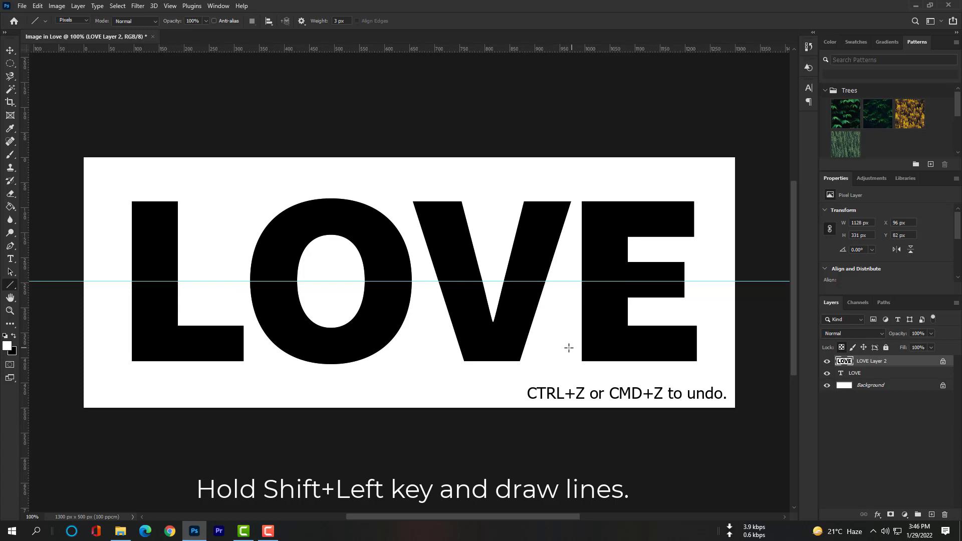
{"action": "left_click_drag", "start_coordinate": [117, 281], "coordinate": [558, 286]}
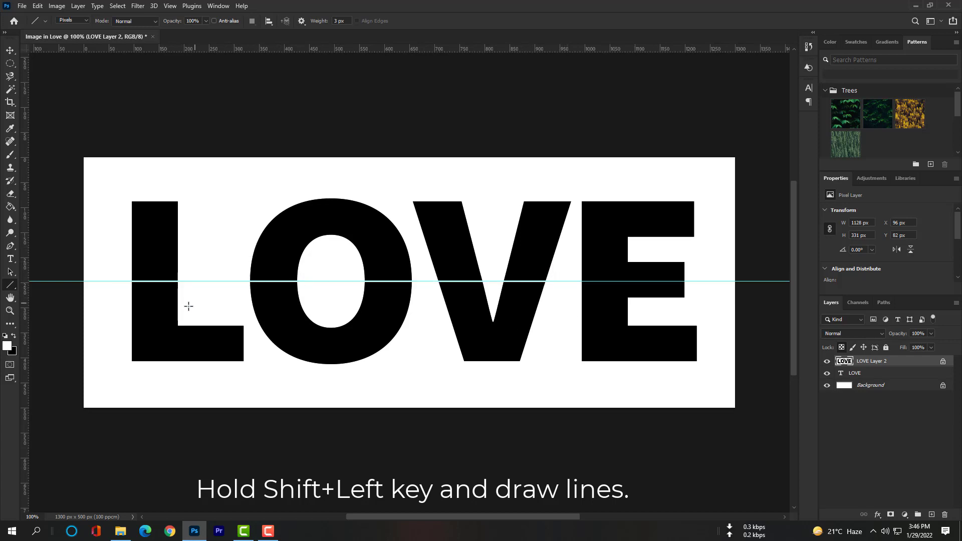
Try a straight white vertical line at the L's inner corner to separate its foot from the stem.
{"action": "left_click_drag", "start_coordinate": [180, 320], "coordinate": [180, 361]}
{"action": "left_click_drag", "start_coordinate": [178, 331], "coordinate": [184, 313]}
{"action": "key", "text": "ctrl+z"}
{"action": "key", "text": "ctrl+z"}
{"action": "left_click_drag", "start_coordinate": [179, 317], "coordinate": [177, 371]}
{"action": "scroll", "coordinate": [177, 332], "scroll_direction": "up", "scroll_amount": 5}
{"action": "scroll", "coordinate": [176, 332], "scroll_direction": "up", "scroll_amount": 6}
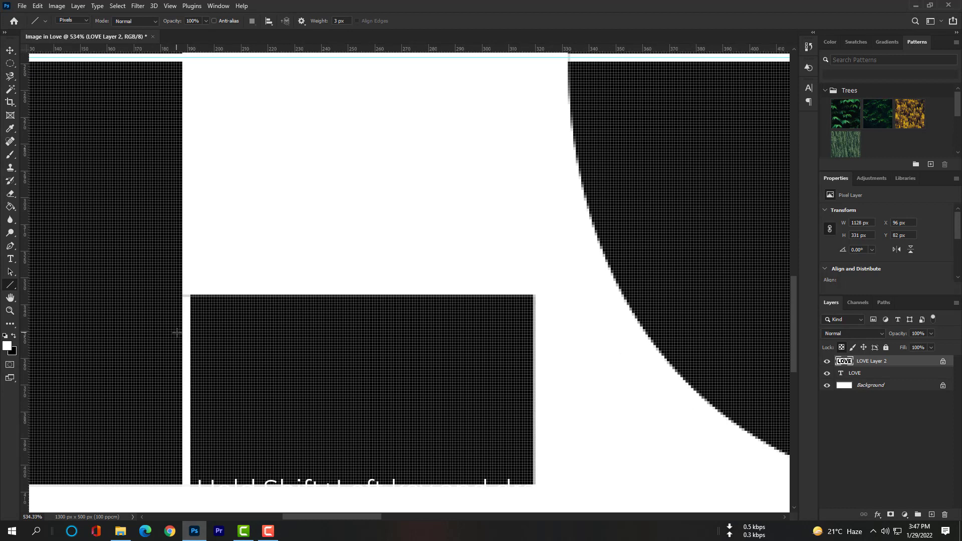
{"action": "scroll", "coordinate": [176, 333], "scroll_direction": "down", "scroll_amount": 1}
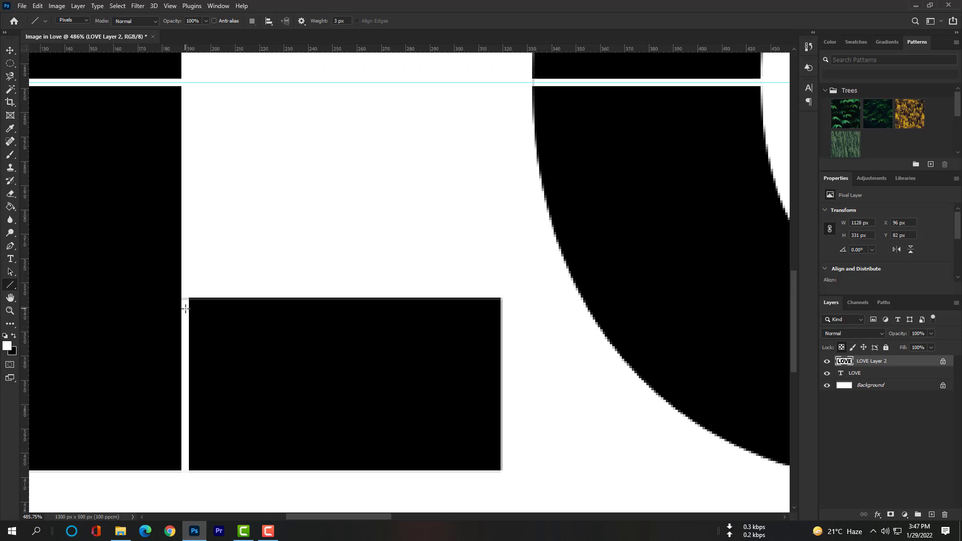
Try to widen the vertical cut at the L's inner corner with a 4 px white line, and undo the cuts there.
{"action": "mouse_move", "coordinate": [186, 308]}
{"action": "left_mouse_down"}
{"action": "mouse_move", "coordinate": [185, 273]}
{"action": "mouse_move", "coordinate": [185, 288]}
{"action": "mouse_move", "coordinate": [197, 263]}
{"action": "left_mouse_up"}
{"action": "key", "text": "ctrl+z"}
{"action": "left_click_drag", "start_coordinate": [187, 268], "coordinate": [197, 487]}
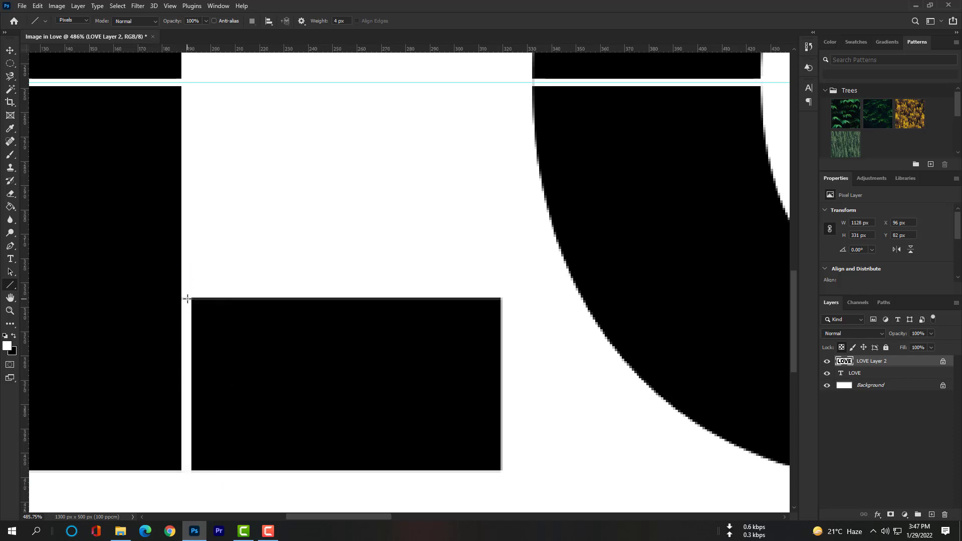
{"action": "key", "text": "ctrl+z"}
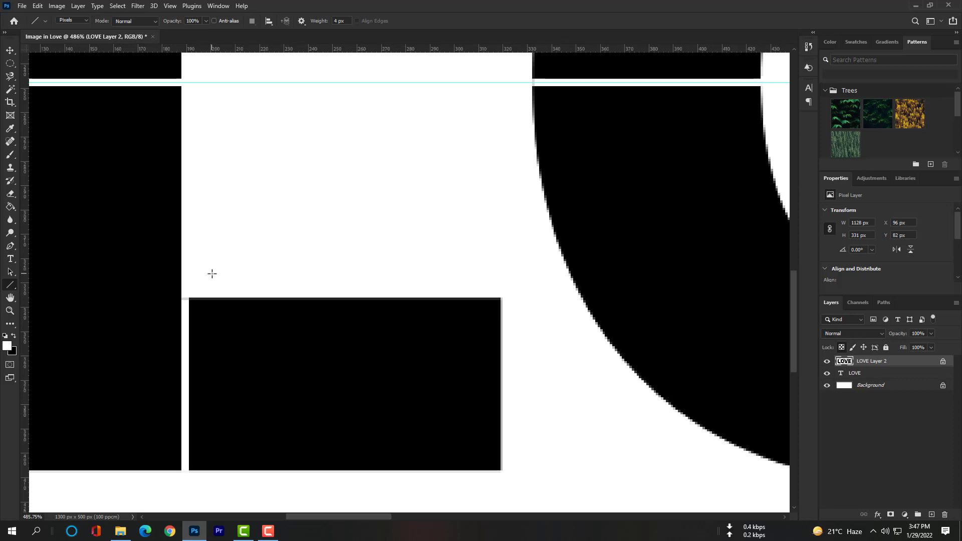
{"action": "key", "text": "ctrl+z"}
Draw a straight 4 px white vertical line through the L's foot, slightly outside the stem's inner edge.
{"action": "left_click_drag", "start_coordinate": [209, 291], "coordinate": [214, 493]}
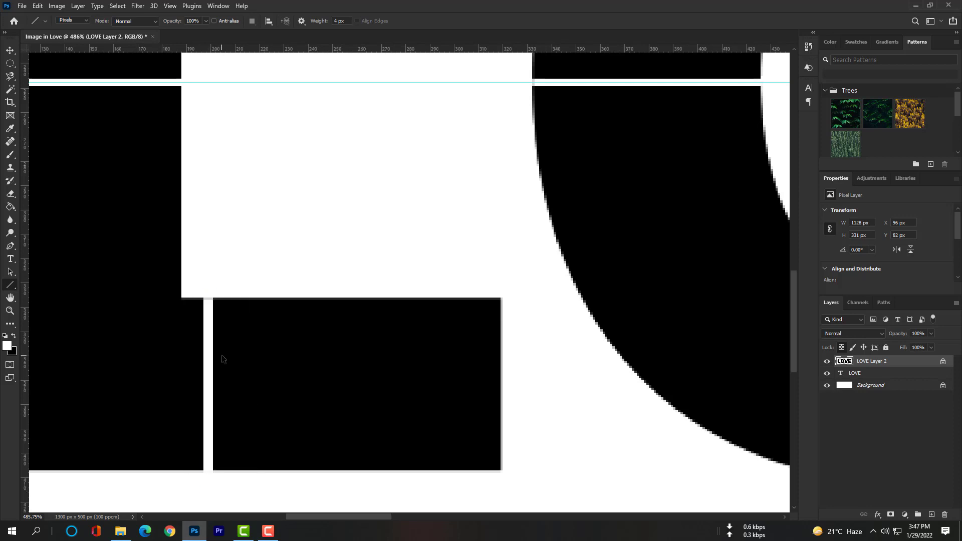
{"action": "key", "text": "ctrl+z"}
{"action": "left_click_drag", "start_coordinate": [213, 193], "coordinate": [210, 503]}
{"action": "scroll", "coordinate": [252, 366], "scroll_direction": "up", "scroll_amount": 2}
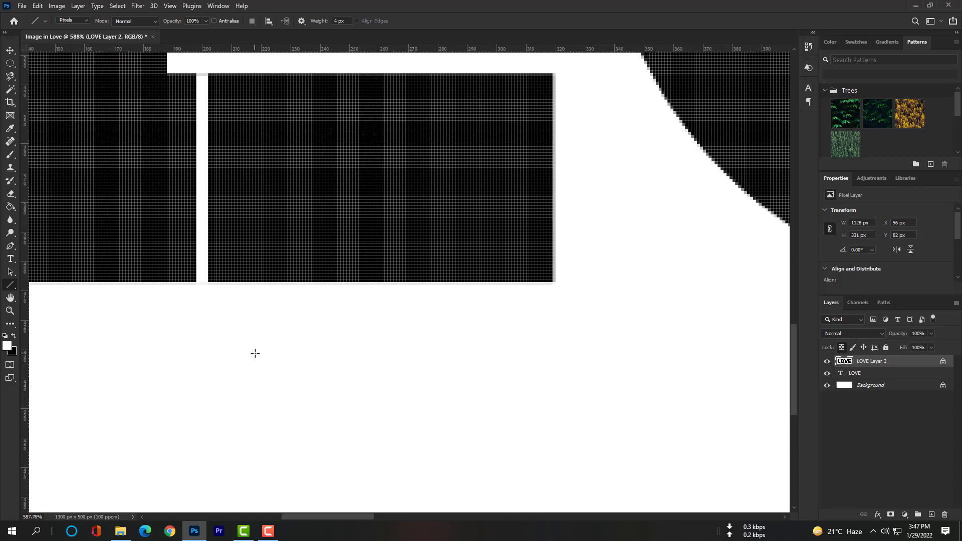
{"action": "key", "text": "ctrl+0"}
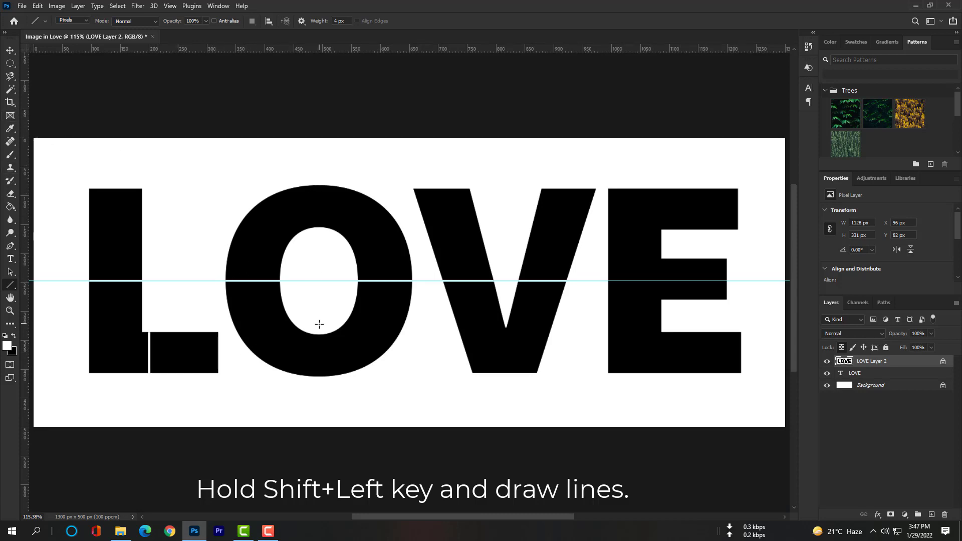
Draw straight 4 px white vertical lines through the bottom of the O and down the E, separating its stem from the arms.
{"action": "mouse_move", "coordinate": [317, 328]}
{"action": "left_mouse_down"}
{"action": "mouse_move", "coordinate": [317, 307]}
{"action": "mouse_move", "coordinate": [321, 420]}
{"action": "left_mouse_up"}
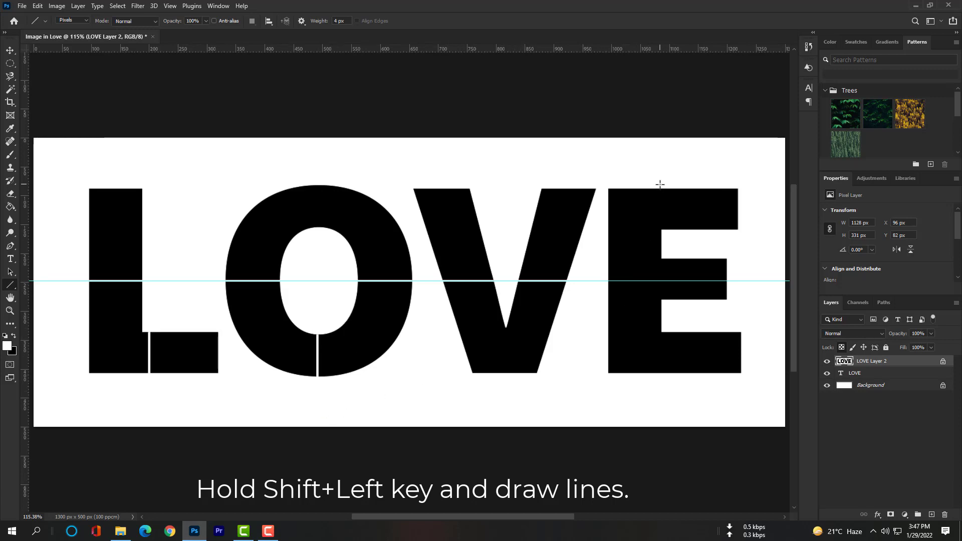
{"action": "left_click_drag", "start_coordinate": [660, 185], "coordinate": [670, 402]}
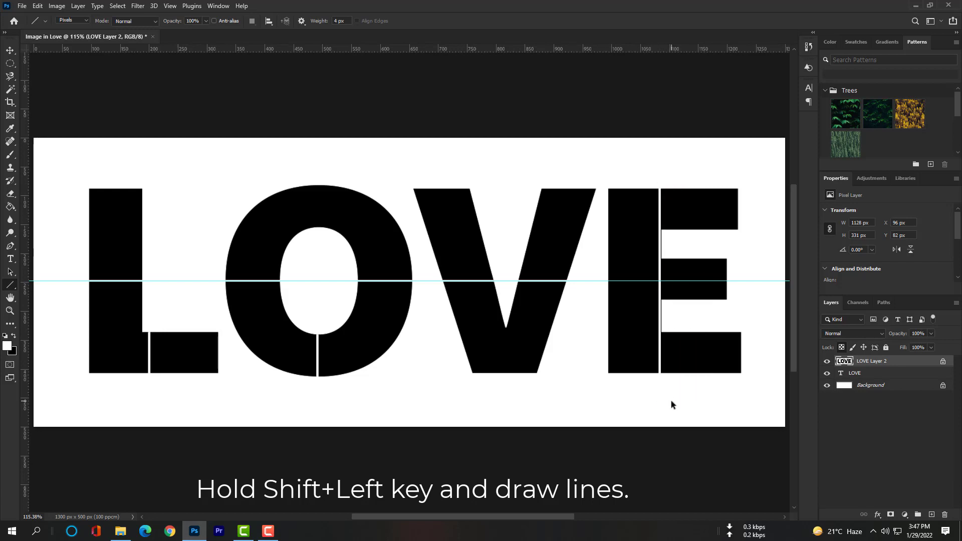
{"action": "key", "text": "ctrl+z"}
{"action": "left_click_drag", "start_coordinate": [659, 185], "coordinate": [675, 403]}
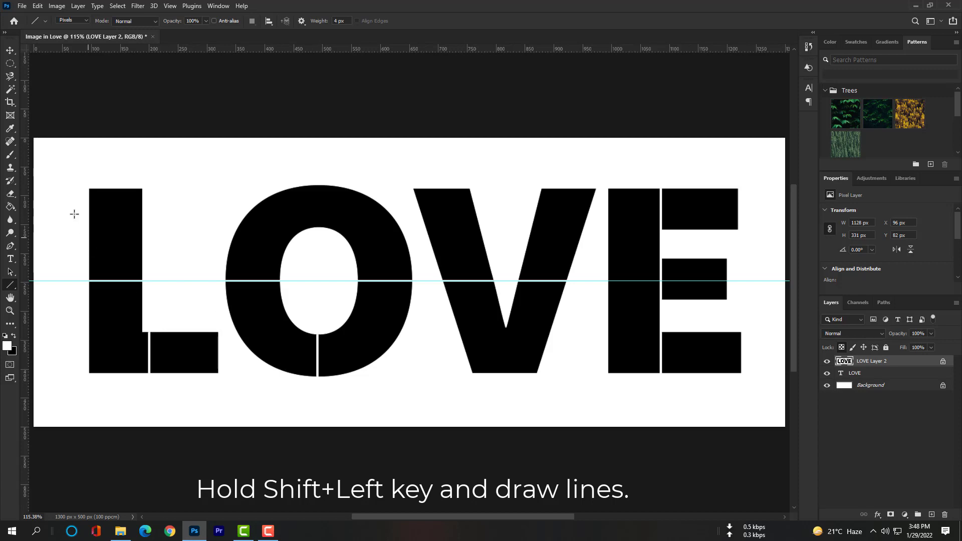
Remove the horizontal guide from the canvas and select the L's upper stem piece with the Magic Wand.
{"action": "left_click", "coordinate": [10, 89]}
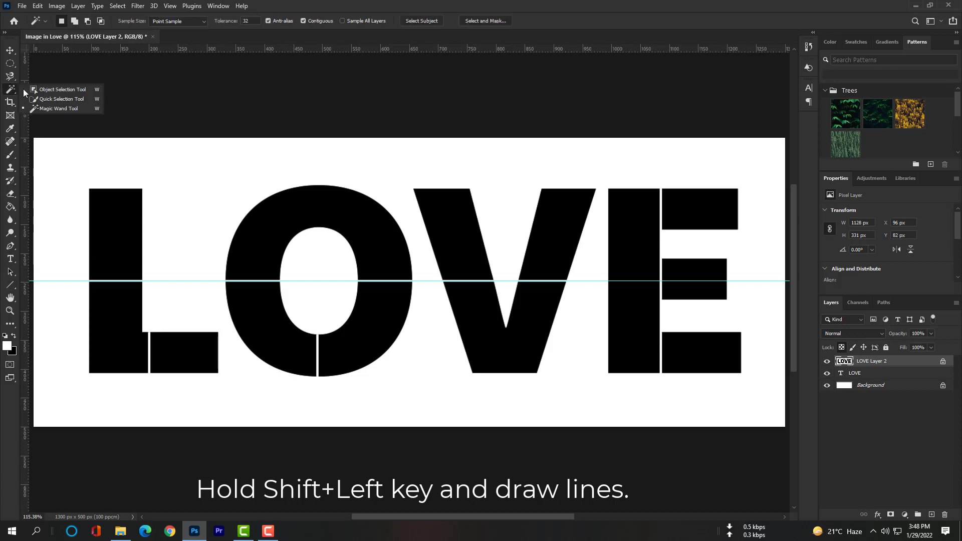
{"action": "left_click", "coordinate": [44, 108]}
{"action": "key", "text": "v"}
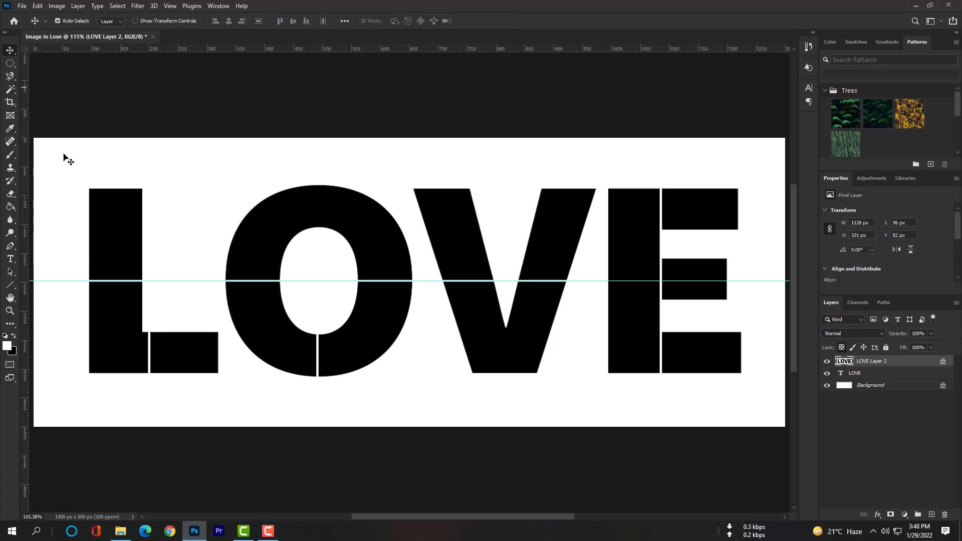
{"action": "left_click_drag", "start_coordinate": [79, 281], "coordinate": [94, 47]}
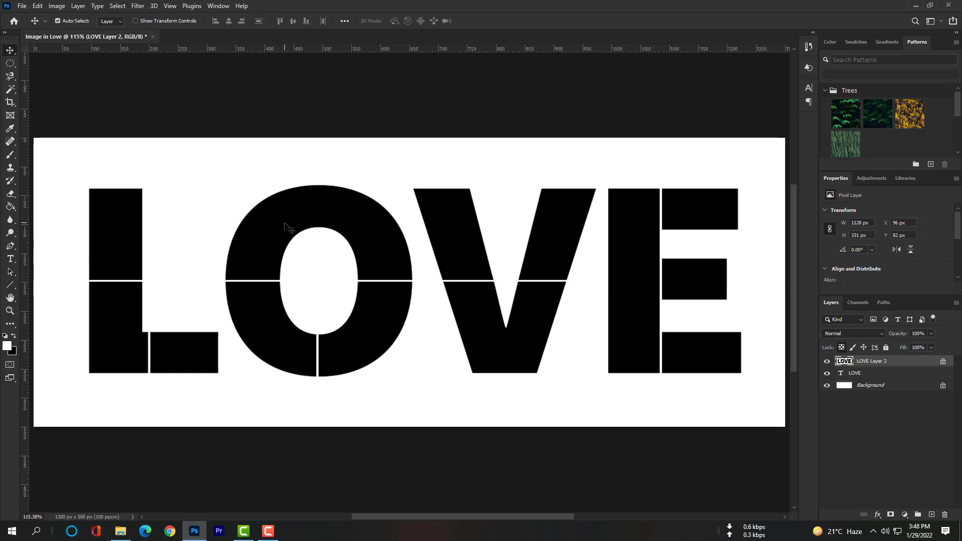
{"action": "left_click", "coordinate": [9, 90]}
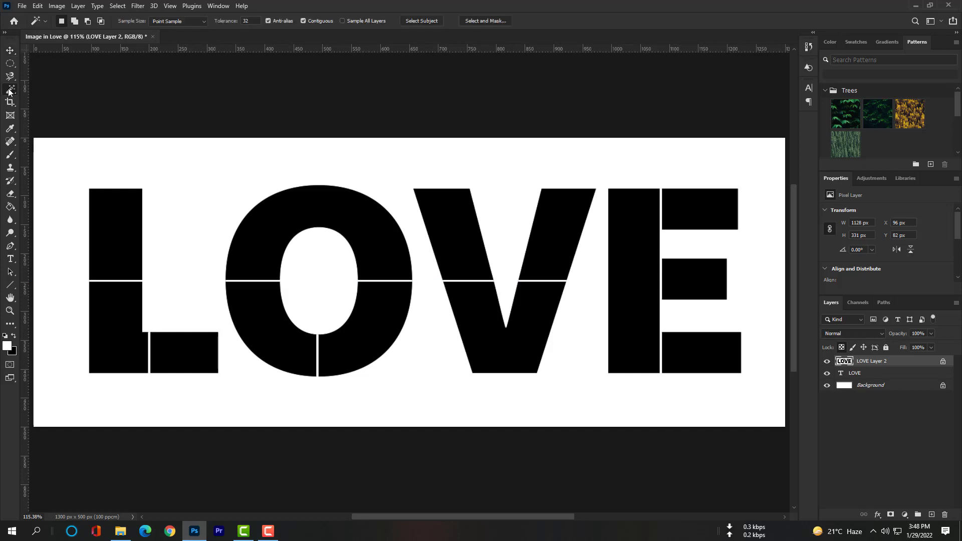
{"action": "left_click", "coordinate": [119, 231]}
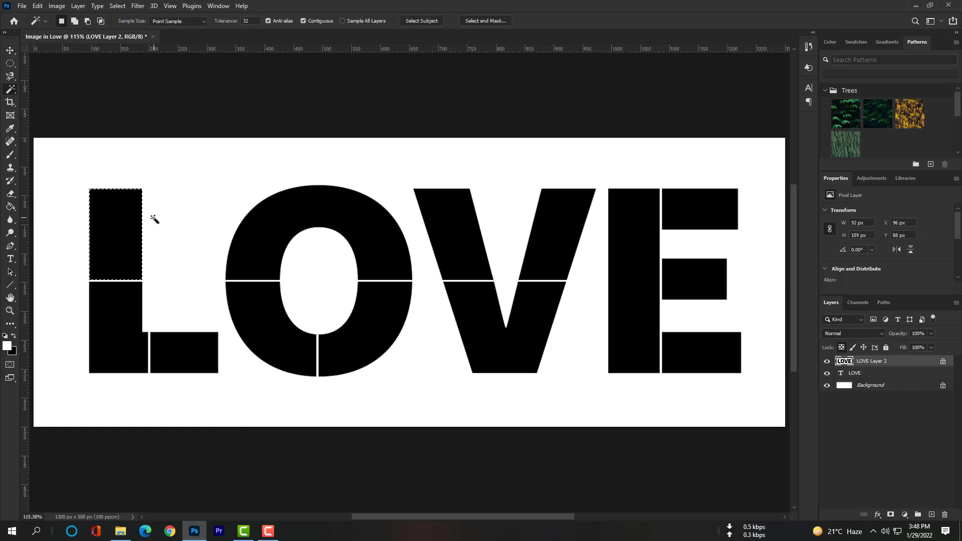
Switch to File Explorer and open the first photo of the Class 39 - Love Text Images folder in Photoshop.
{"action": "left_click", "coordinate": [120, 531]}
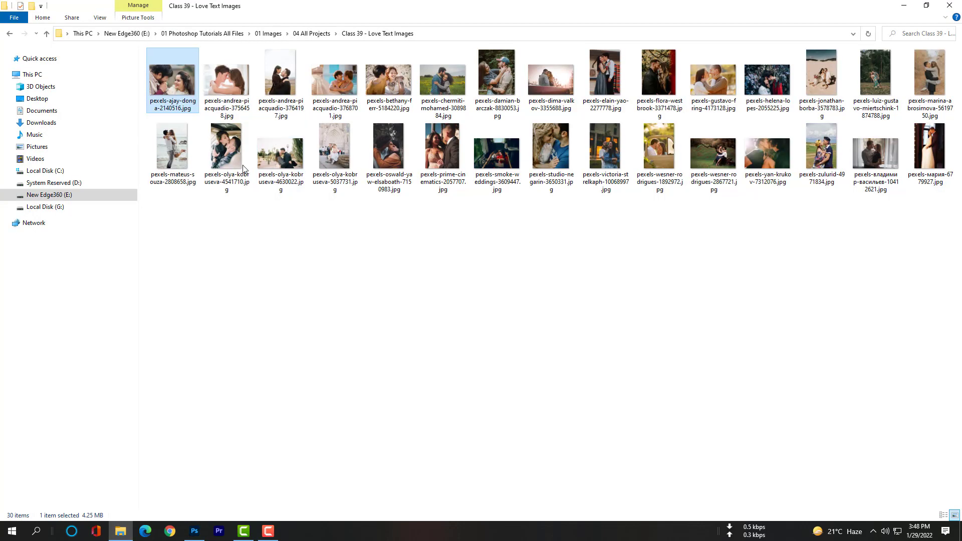
{"action": "right_click", "coordinate": [168, 75]}
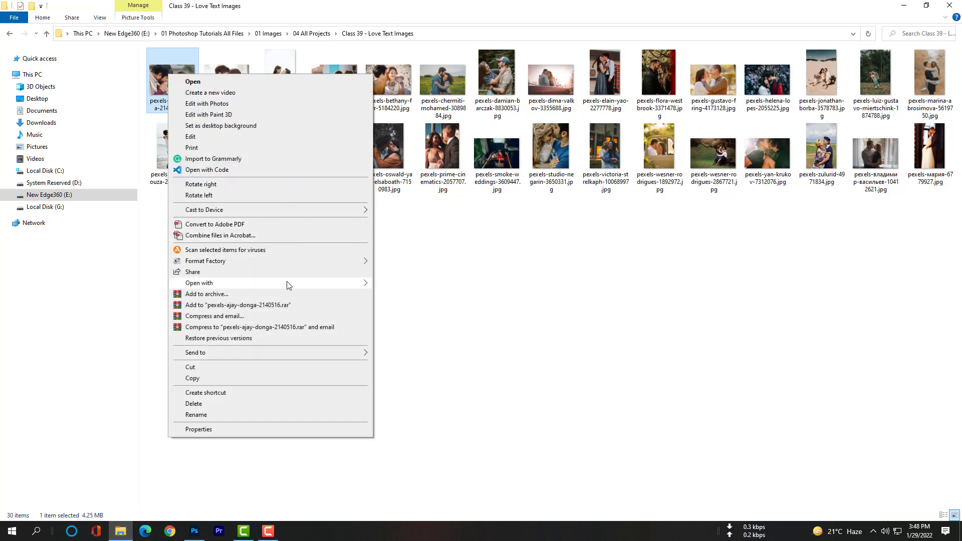
{"action": "left_click", "coordinate": [403, 285]}
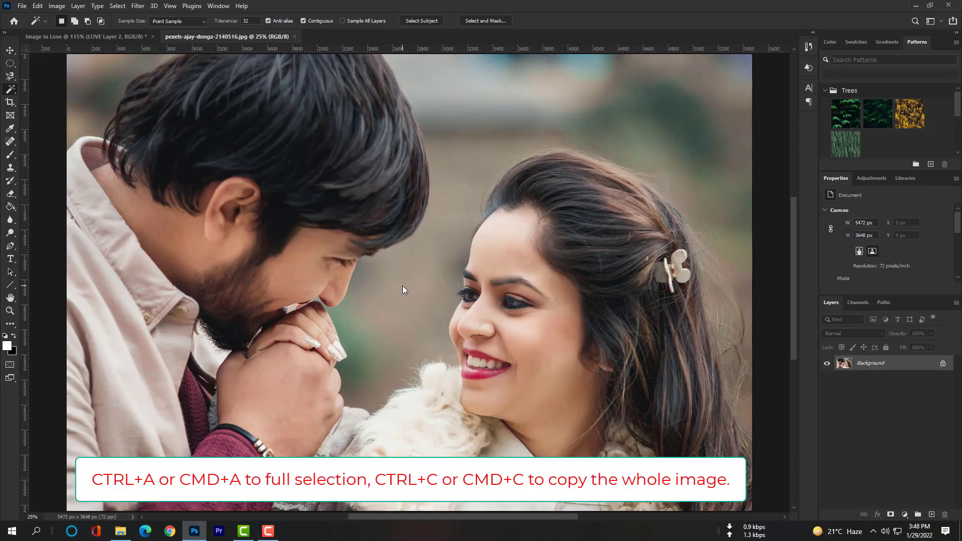
Copy the entire couple photo and paste it into the selected upper piece of the L in the Image in Love document.
{"action": "key", "text": "ctrl+0"}
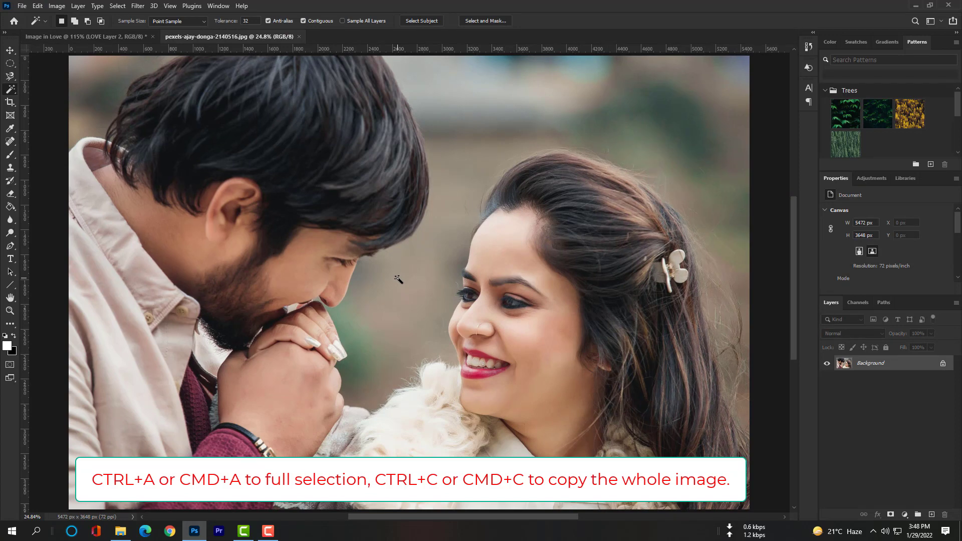
{"action": "key", "text": "ctrl+a"}
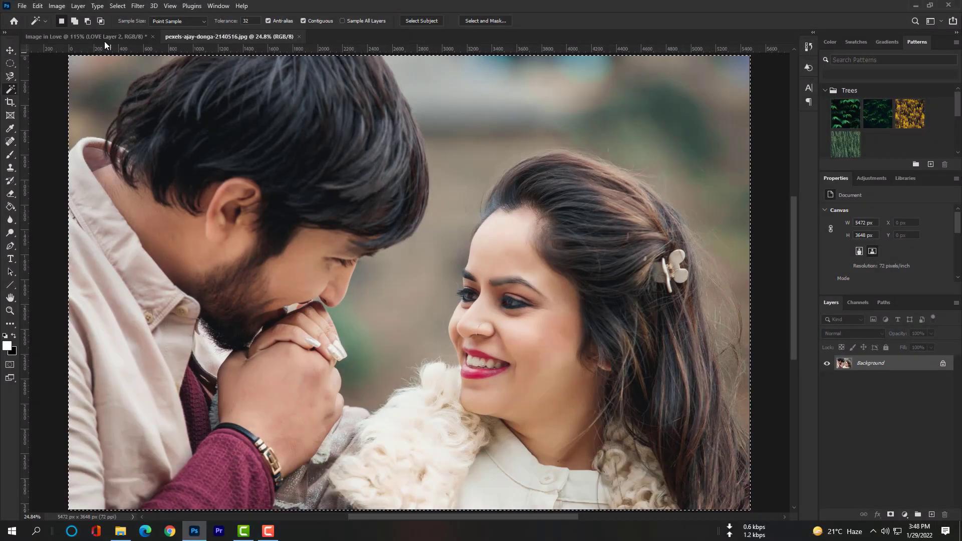
{"action": "left_click", "coordinate": [104, 38]}
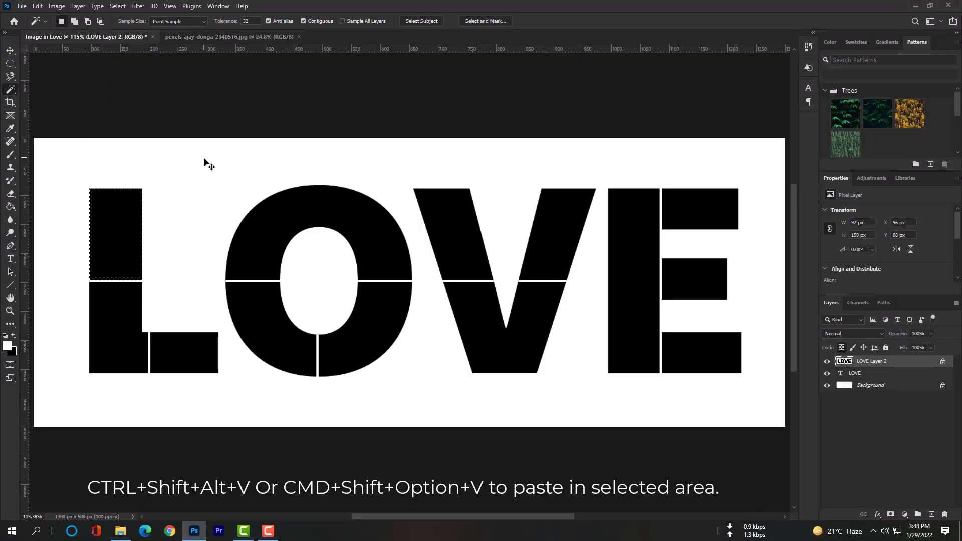
{"action": "key", "text": "ctrl+shift+alt+v"}
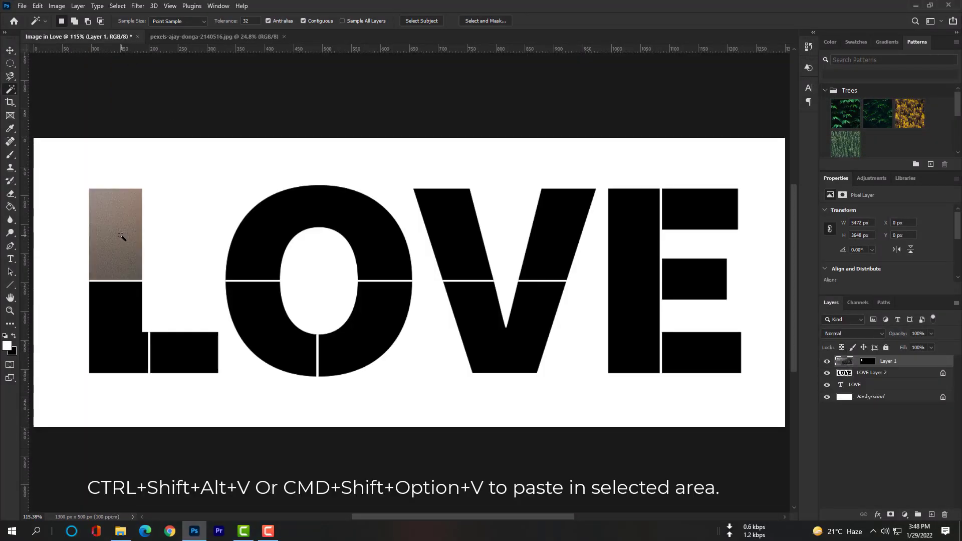
Scale the pasted couple photo down to about 15% of its size with Free Transform.
{"action": "key", "text": "ctrl+t"}
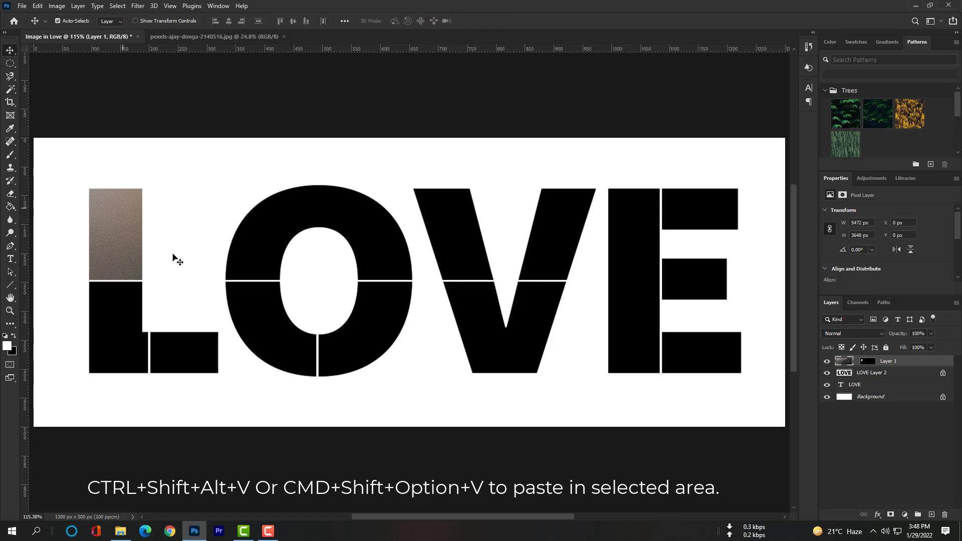
{"action": "scroll", "coordinate": [224, 324], "scroll_direction": "down", "scroll_amount": 5}
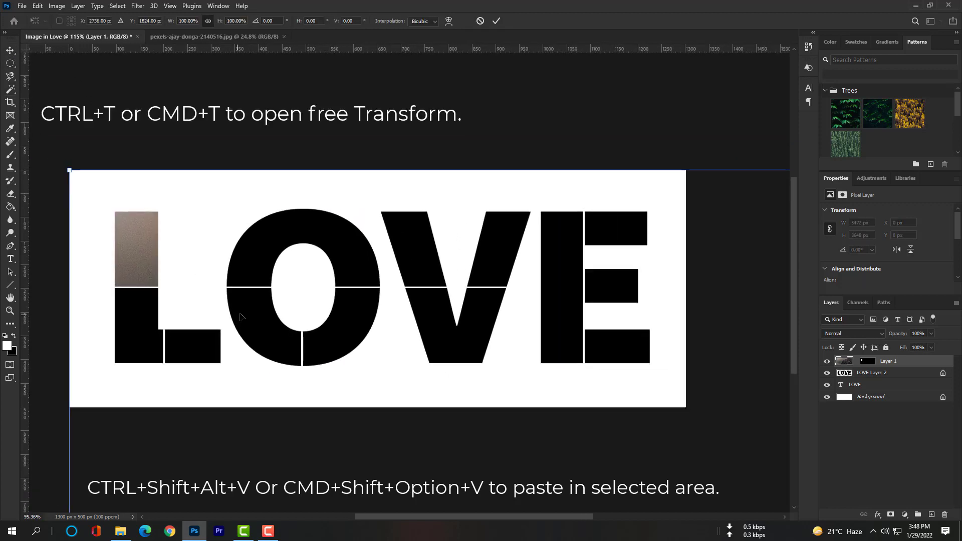
{"action": "left_click_drag", "start_coordinate": [793, 368], "coordinate": [794, 429]}
{"action": "scroll", "coordinate": [760, 420], "scroll_direction": "down", "scroll_amount": 4}
{"action": "scroll", "coordinate": [760, 420], "scroll_direction": "down", "scroll_amount": 3}
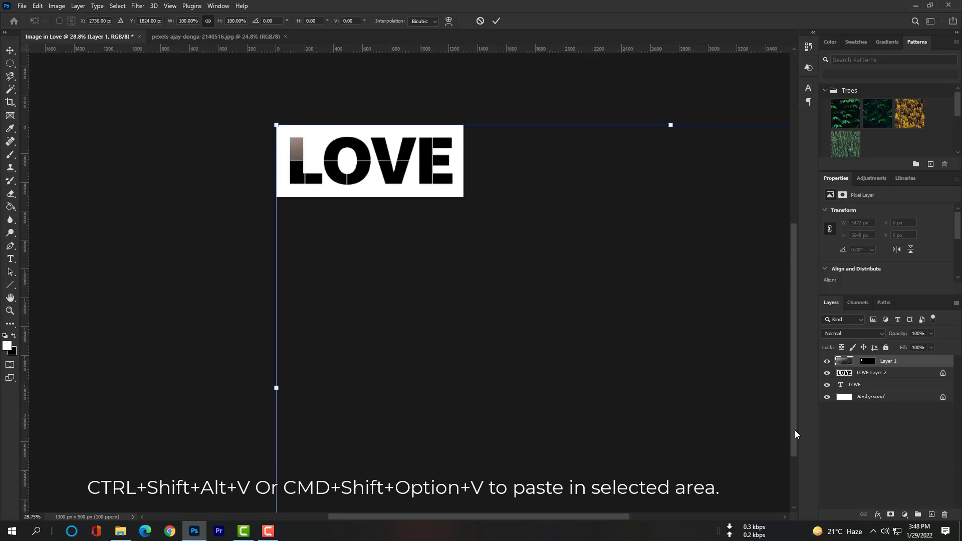
{"action": "left_click_drag", "start_coordinate": [617, 518], "coordinate": [693, 510]}
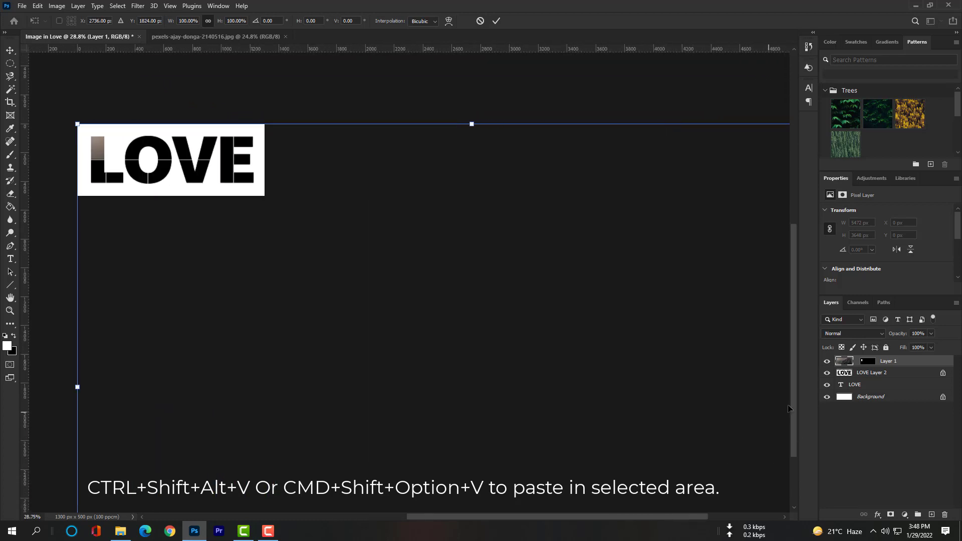
{"action": "left_click_drag", "start_coordinate": [793, 418], "coordinate": [807, 465]}
{"action": "scroll", "coordinate": [651, 416], "scroll_direction": "down", "scroll_amount": 3}
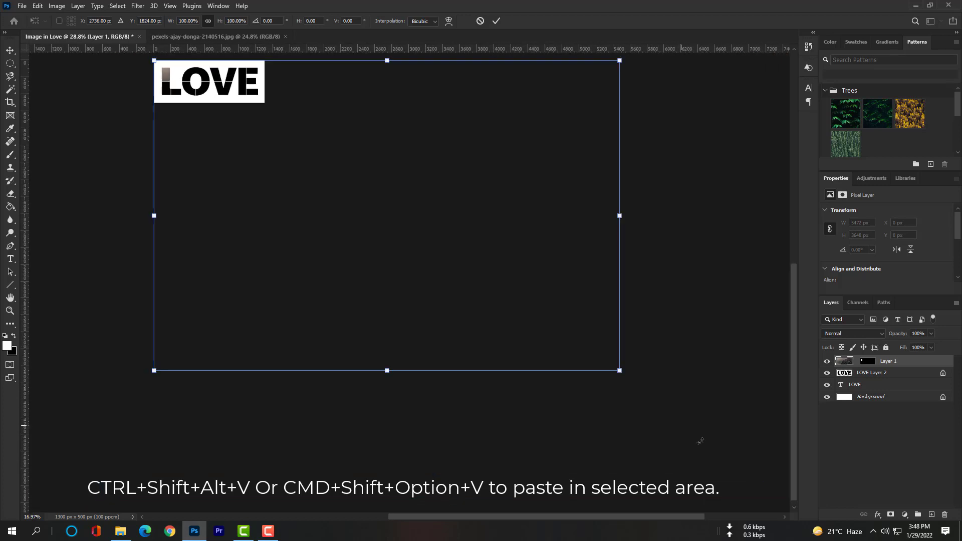
{"action": "left_click_drag", "start_coordinate": [538, 310], "coordinate": [233, 109]}
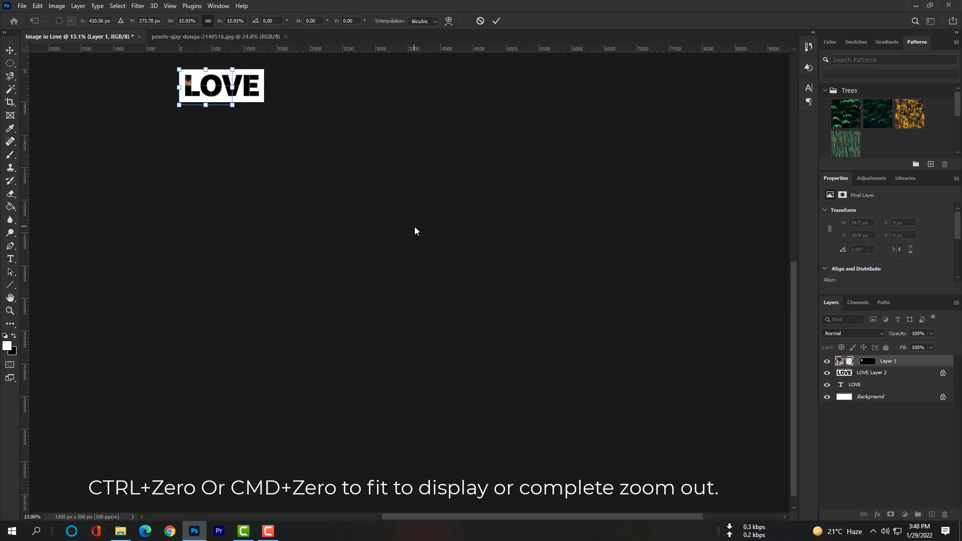
Shrink the photo to about 5.6% and move it over the L's upper piece.
{"action": "key", "text": "ctrl+0"}
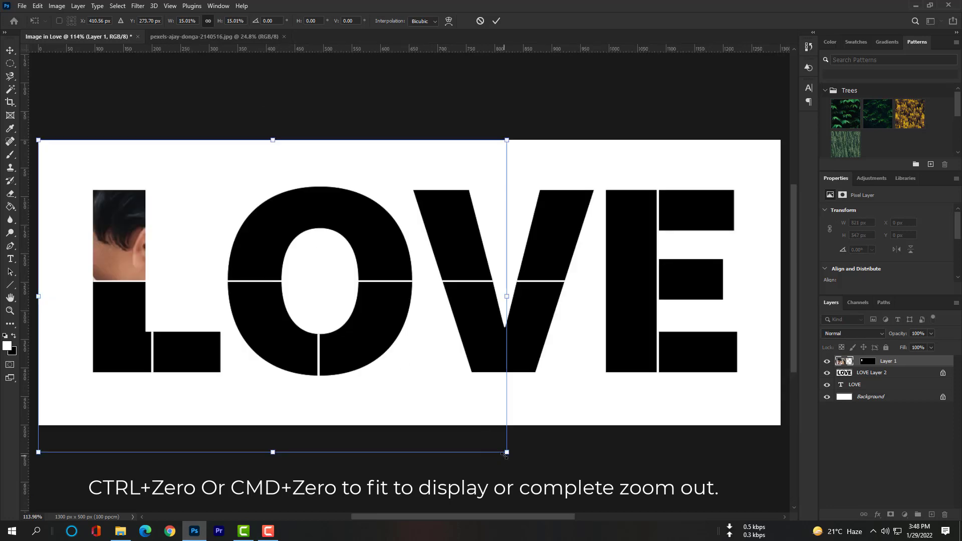
{"action": "left_click_drag", "start_coordinate": [505, 454], "coordinate": [176, 314]}
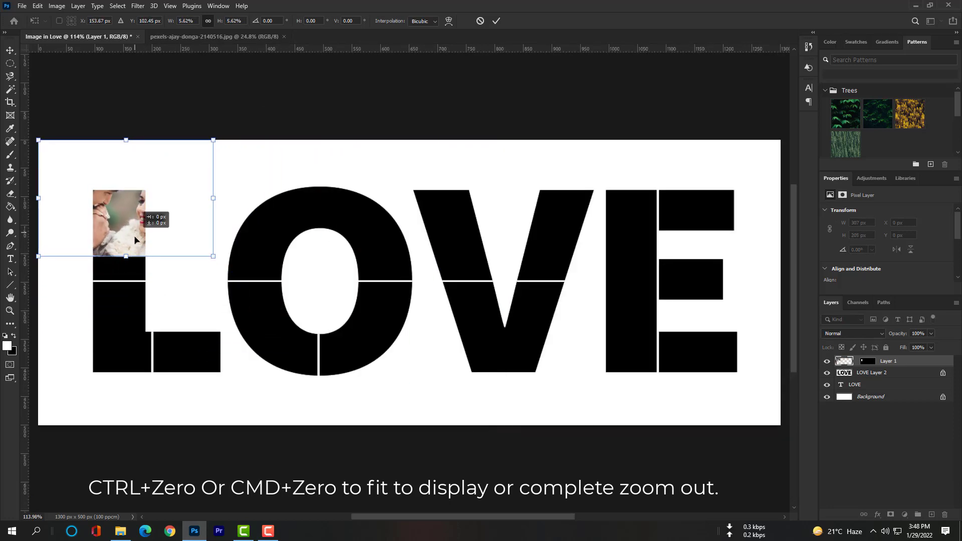
{"action": "left_click_drag", "start_coordinate": [134, 240], "coordinate": [100, 262]}
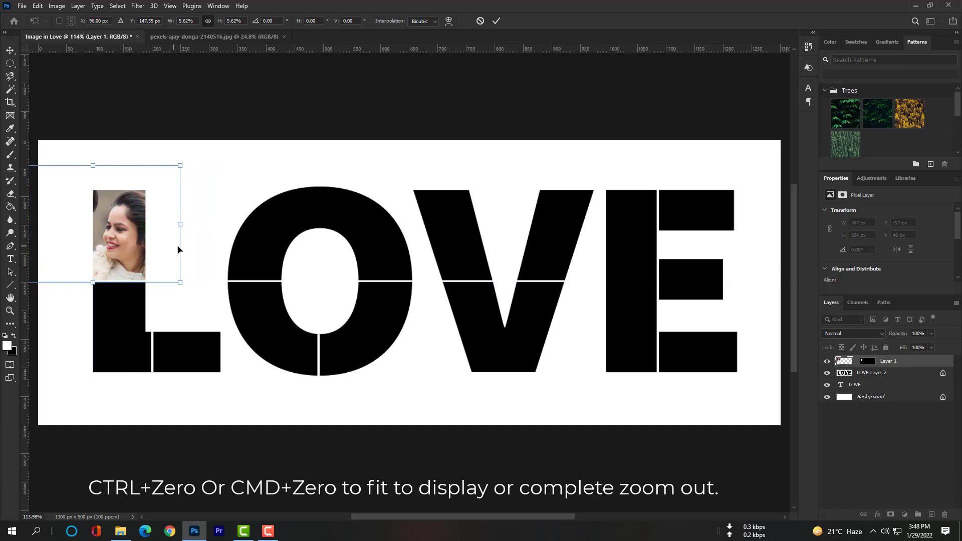
{"action": "scroll", "coordinate": [184, 246], "scroll_direction": "down", "scroll_amount": 2}
{"action": "scroll", "coordinate": [134, 214], "scroll_direction": "down", "scroll_amount": 2}
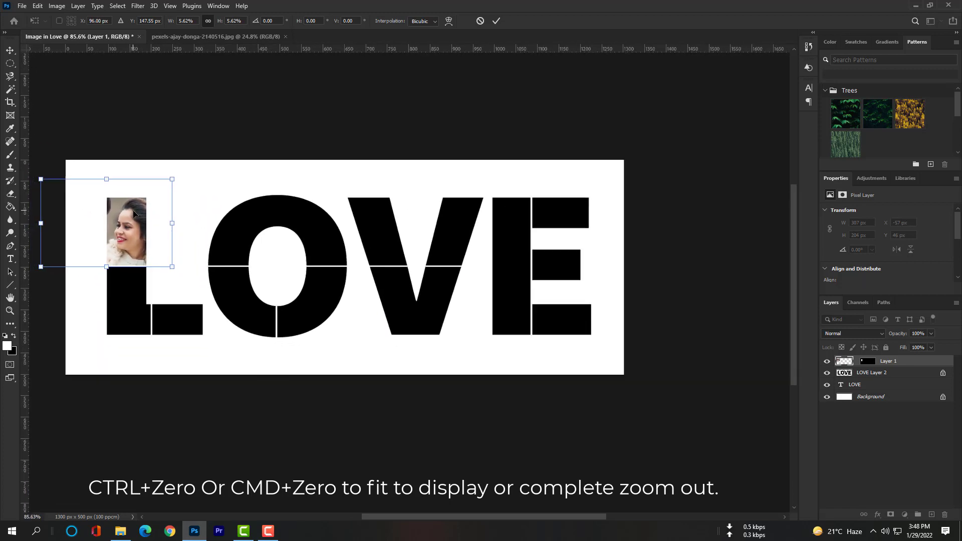
{"action": "left_click_drag", "start_coordinate": [121, 219], "coordinate": [153, 222]}
{"action": "left_click_drag", "start_coordinate": [155, 221], "coordinate": [167, 225]}
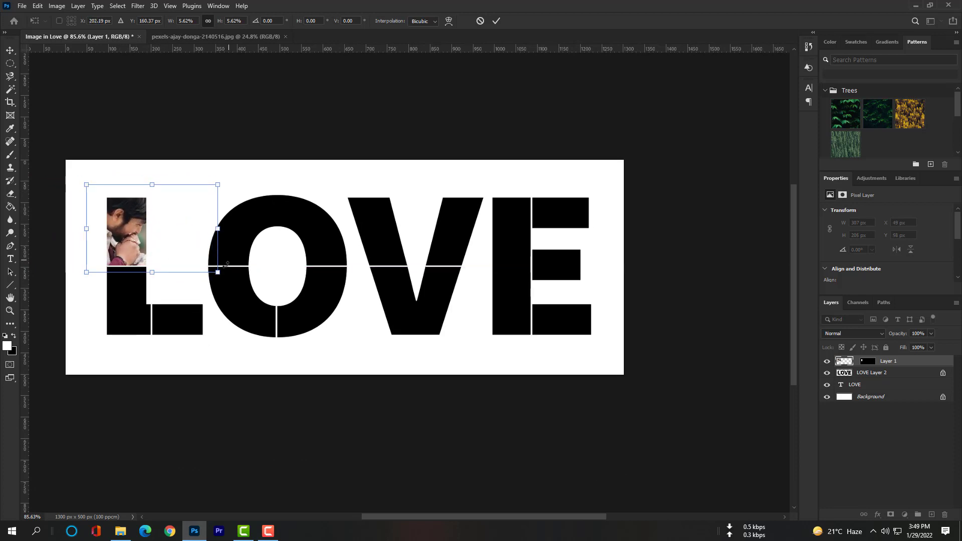
Scale the photo to about 4.5% so both faces fill the L's upper piece, and apply the transform.
{"action": "left_click_drag", "start_coordinate": [217, 272], "coordinate": [139, 249]}
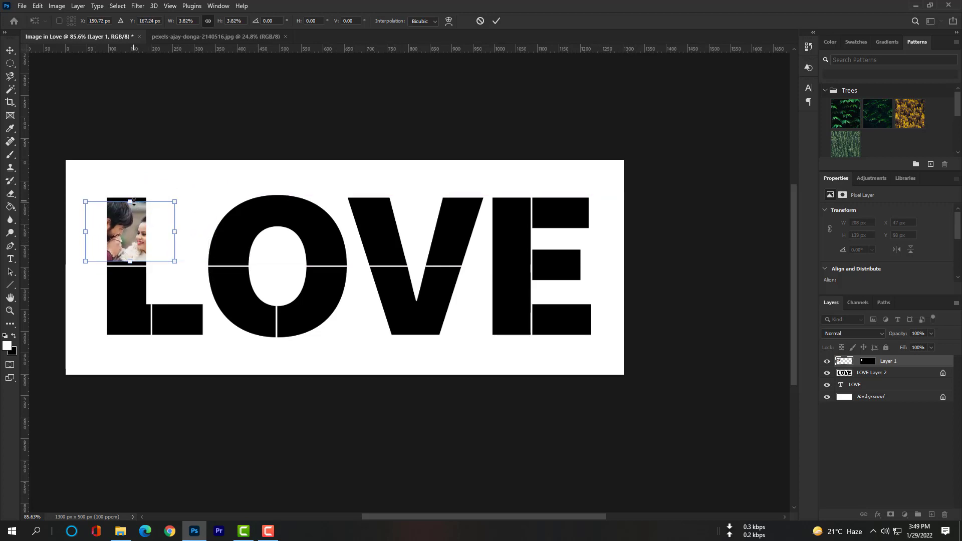
{"action": "left_click_drag", "start_coordinate": [134, 202], "coordinate": [133, 195]}
{"action": "left_click_drag", "start_coordinate": [132, 259], "coordinate": [132, 264]}
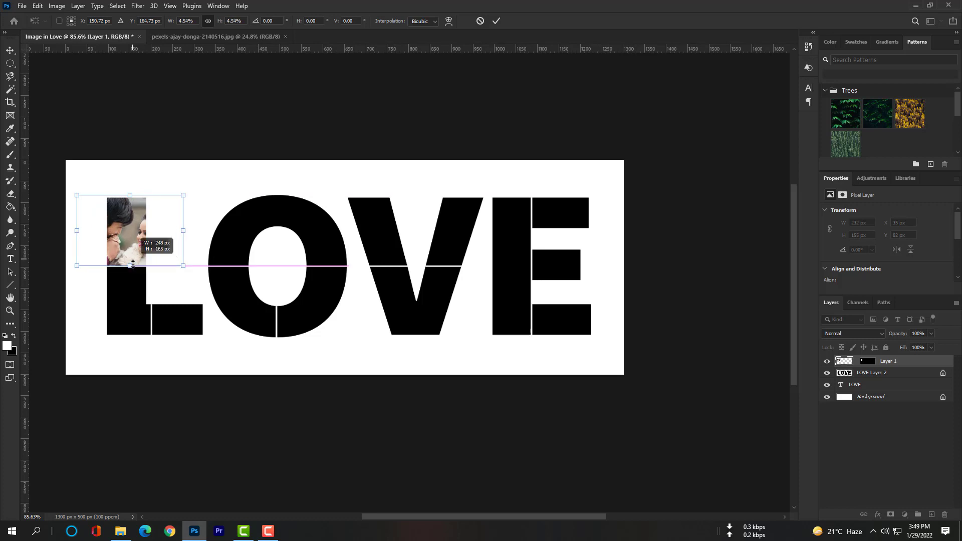
{"action": "key", "text": "Return"}
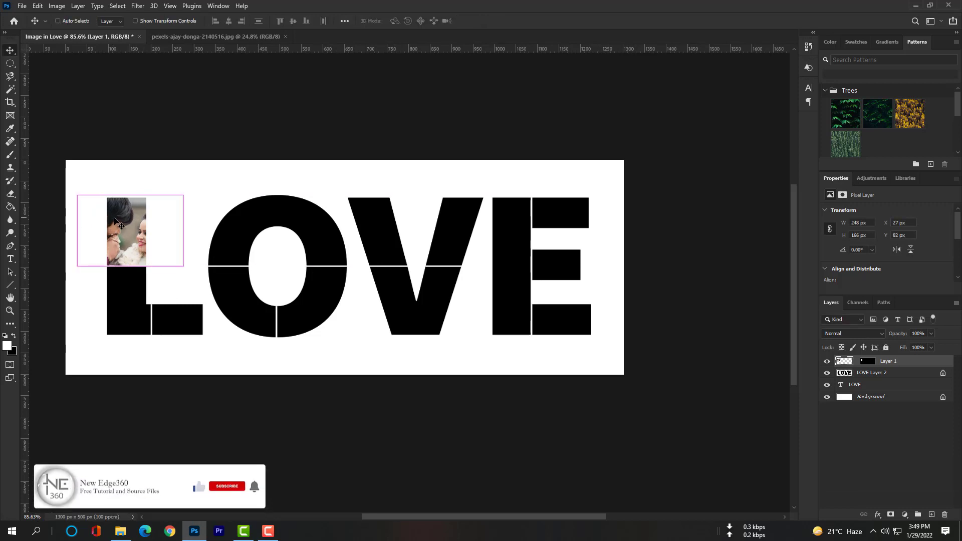
Clear the stray selection and select the L's lower corner piece on LOVE Layer 2 with the Magic Wand.
{"action": "scroll", "coordinate": [116, 223], "scroll_direction": "up", "scroll_amount": 2}
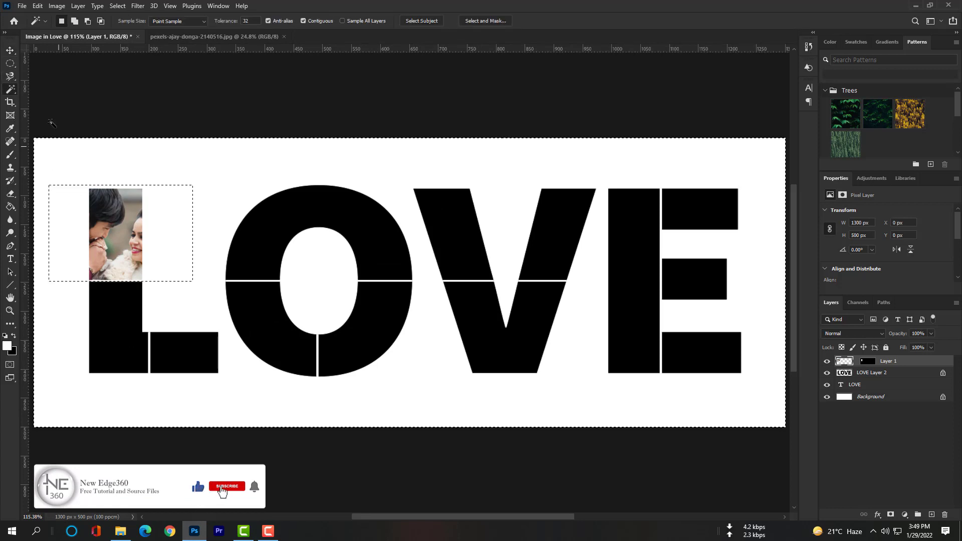
{"action": "key", "text": "v"}
{"action": "key", "text": "ctrl+d"}
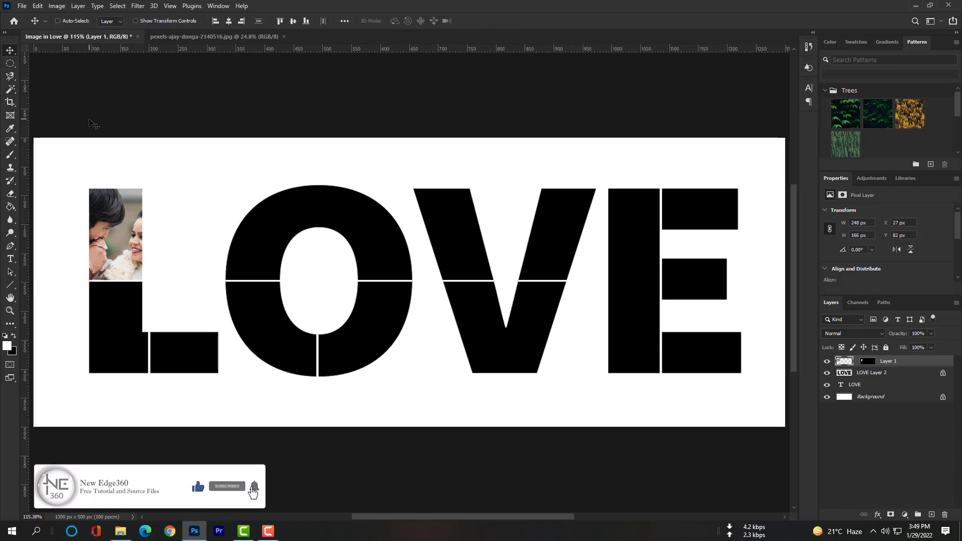
{"action": "left_click", "coordinate": [895, 375]}
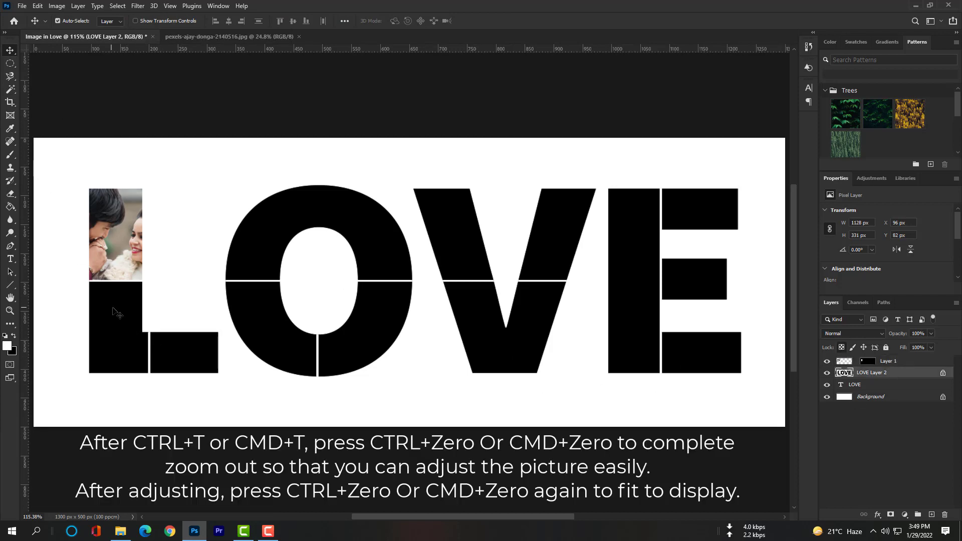
{"action": "key", "text": "w"}
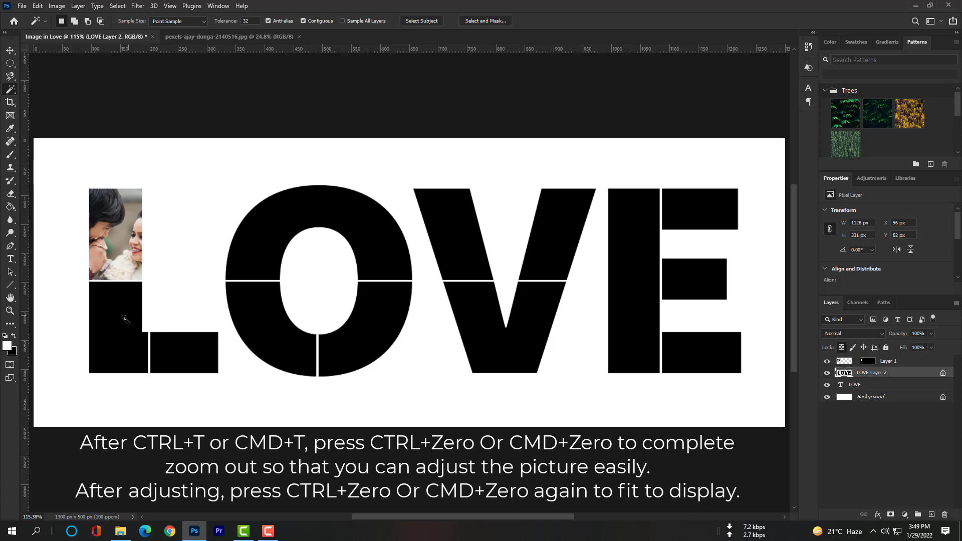
{"action": "right_click", "coordinate": [9, 89]}
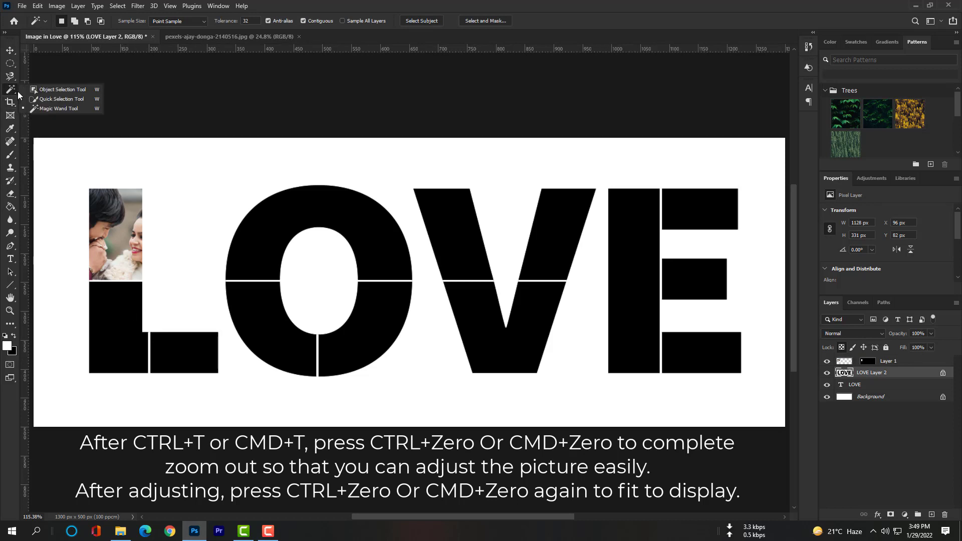
{"action": "left_click", "coordinate": [46, 111]}
{"action": "left_click", "coordinate": [127, 333]}
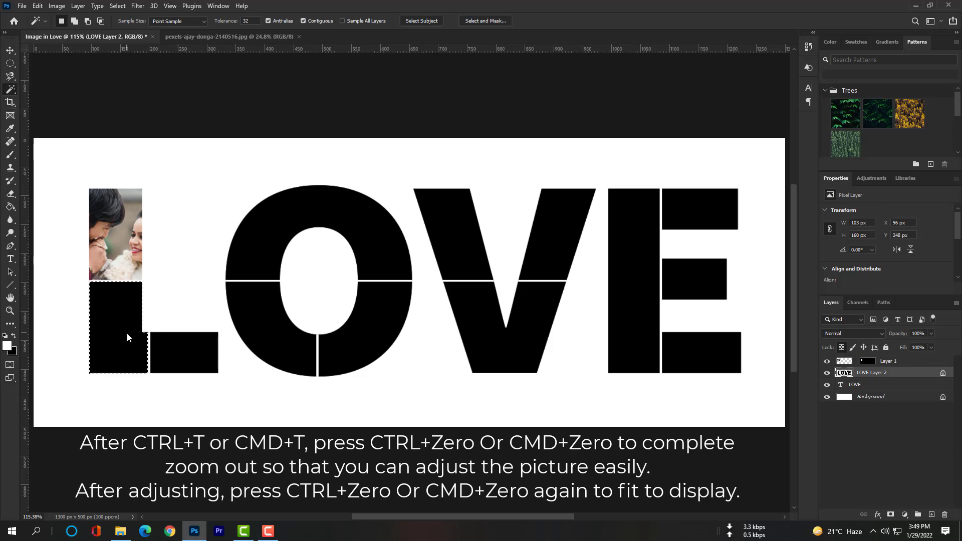
Switch to File Explorer and open the second row's second photo from the Class 39 - Love Text Images folder in Photoshop.
{"action": "left_click", "coordinate": [121, 530]}
{"action": "left_click", "coordinate": [238, 92]}
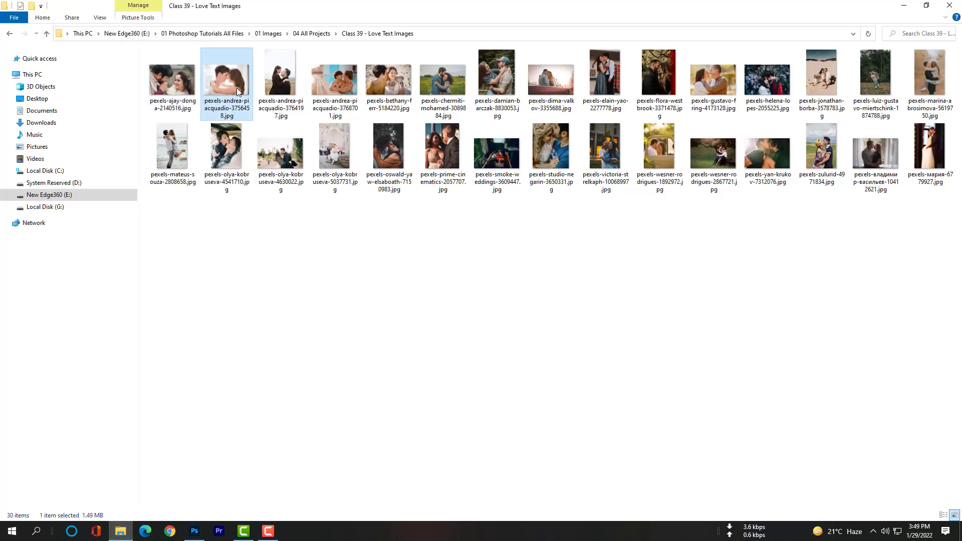
{"action": "left_click", "coordinate": [227, 146]}
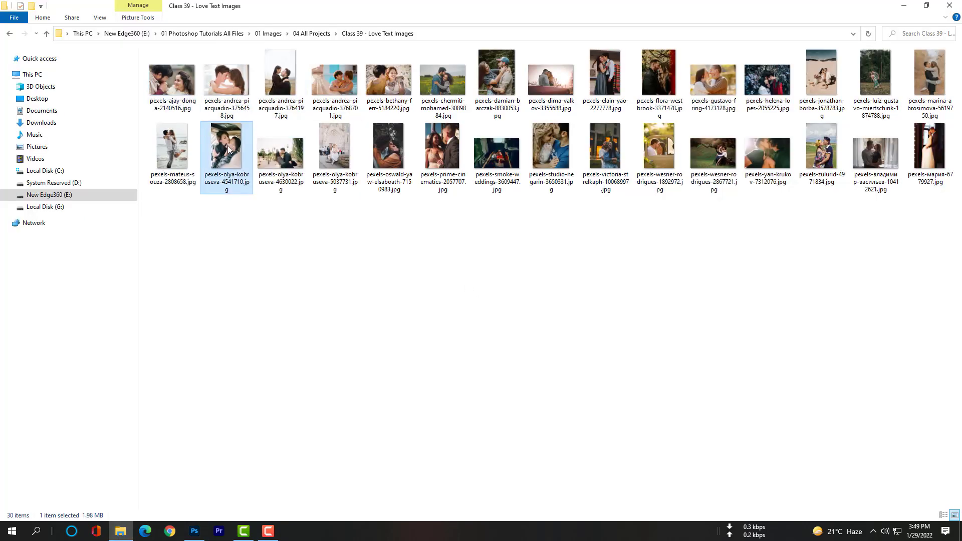
{"action": "right_click", "coordinate": [227, 145]}
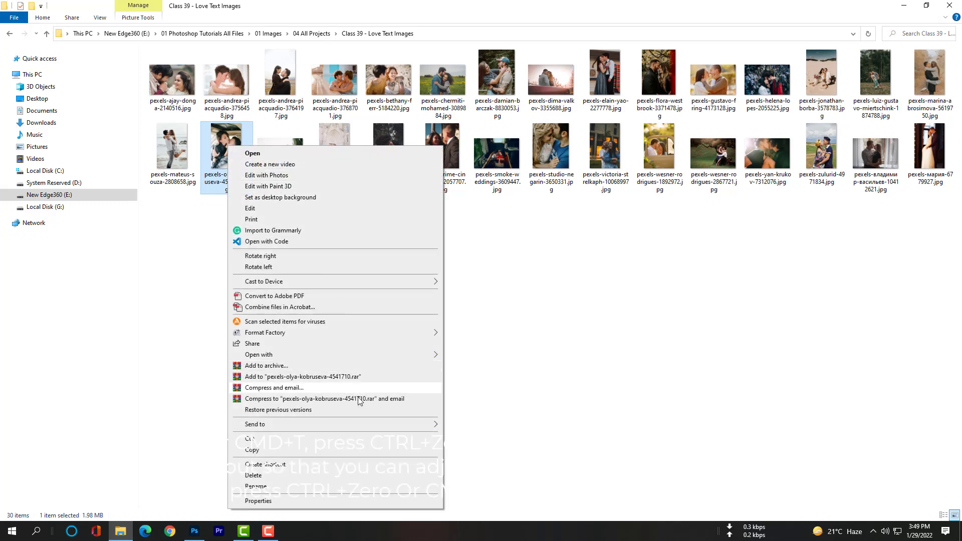
{"action": "mouse_move", "coordinate": [397, 358]}
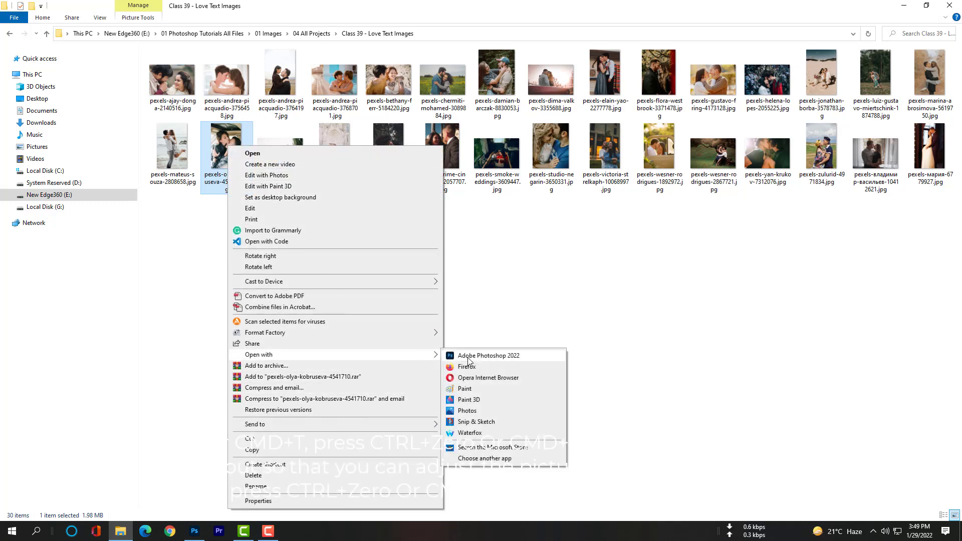
{"action": "left_click", "coordinate": [469, 359]}
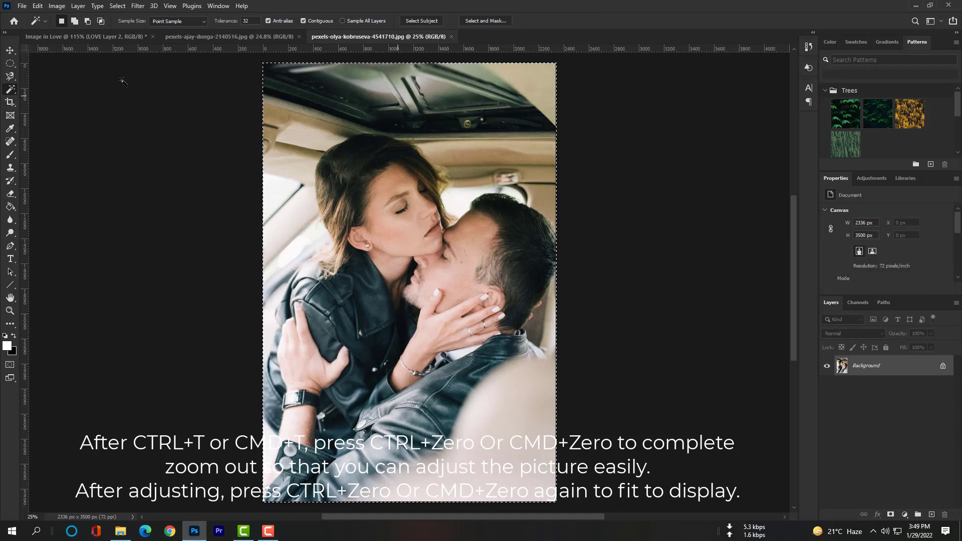
Paste the copied car photo into the selected lower piece of the L and scale it down to about 16.75%.
{"action": "left_click", "coordinate": [81, 38]}
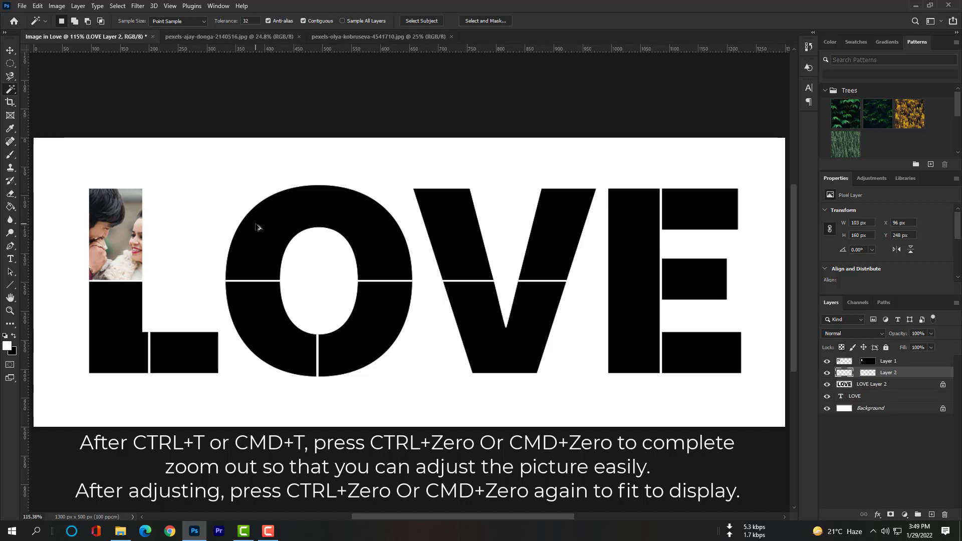
{"action": "key", "text": "ctrl+shift+alt+v"}
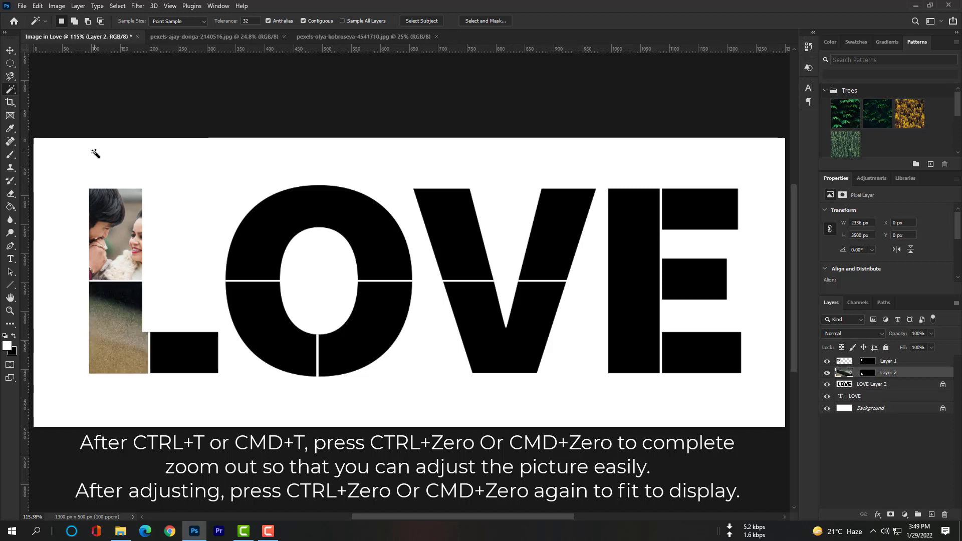
{"action": "key", "text": "ctrl+t"}
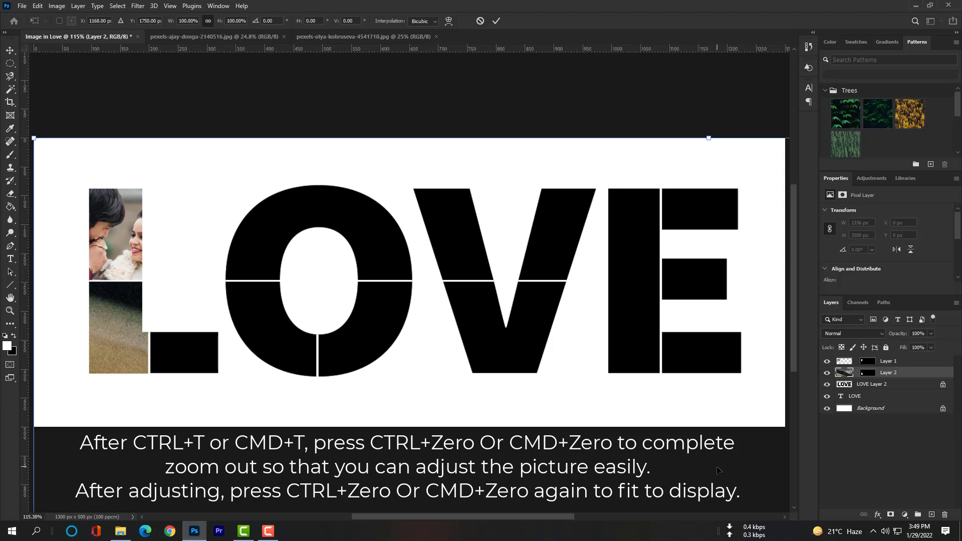
{"action": "key", "text": "ctrl+0"}
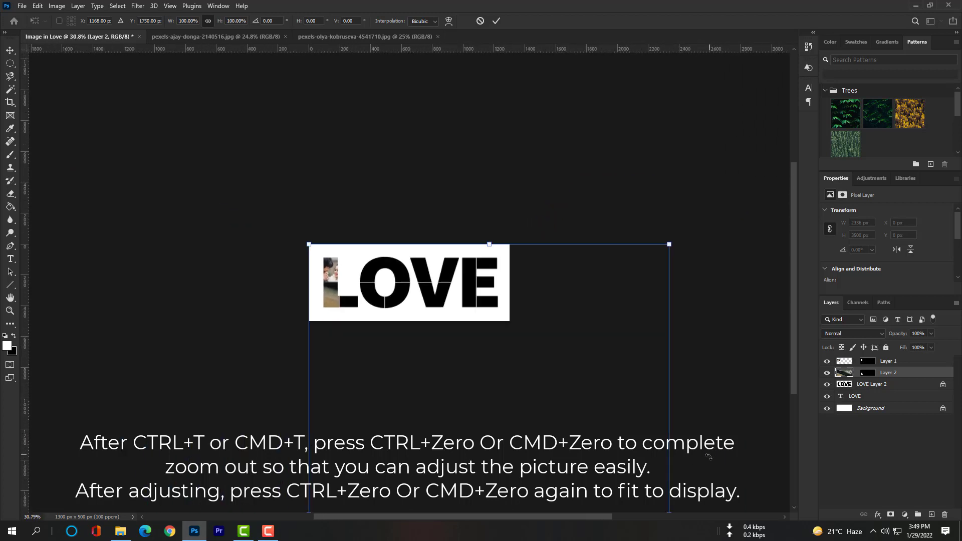
{"action": "left_click_drag", "start_coordinate": [793, 393], "coordinate": [801, 504]}
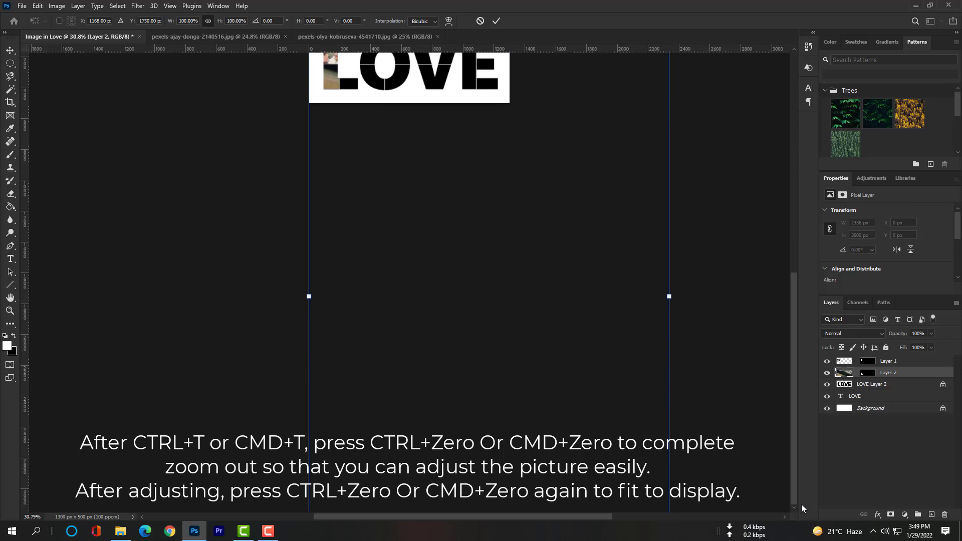
{"action": "scroll", "coordinate": [761, 466], "scroll_direction": "down", "scroll_amount": 1}
{"action": "key", "text": "ctrl+minus"}
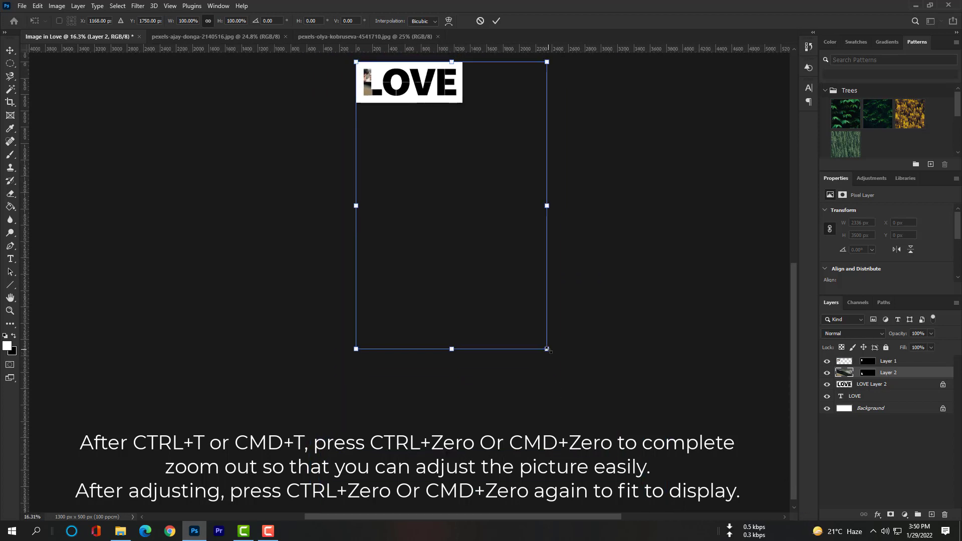
{"action": "left_click_drag", "start_coordinate": [547, 349], "coordinate": [393, 107]}
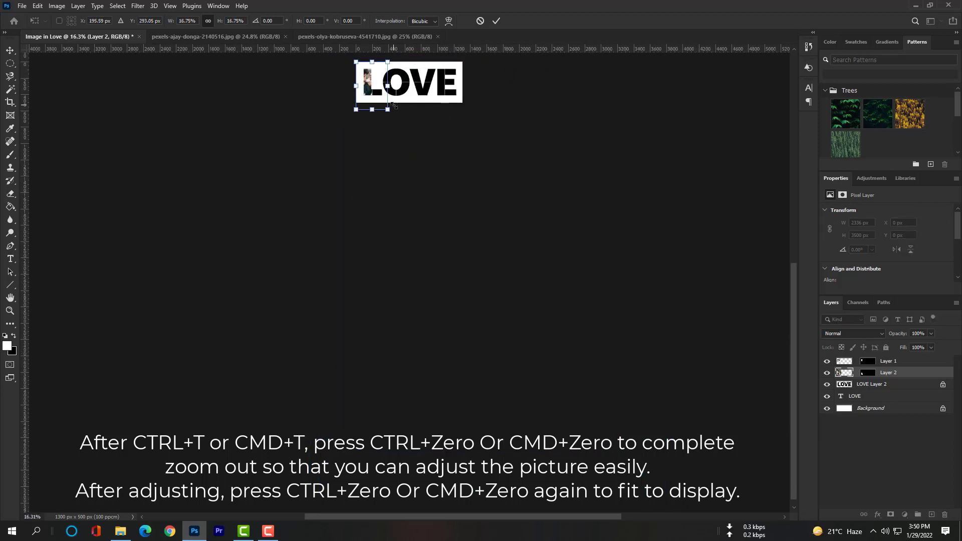
{"action": "key", "text": "ctrl+0"}
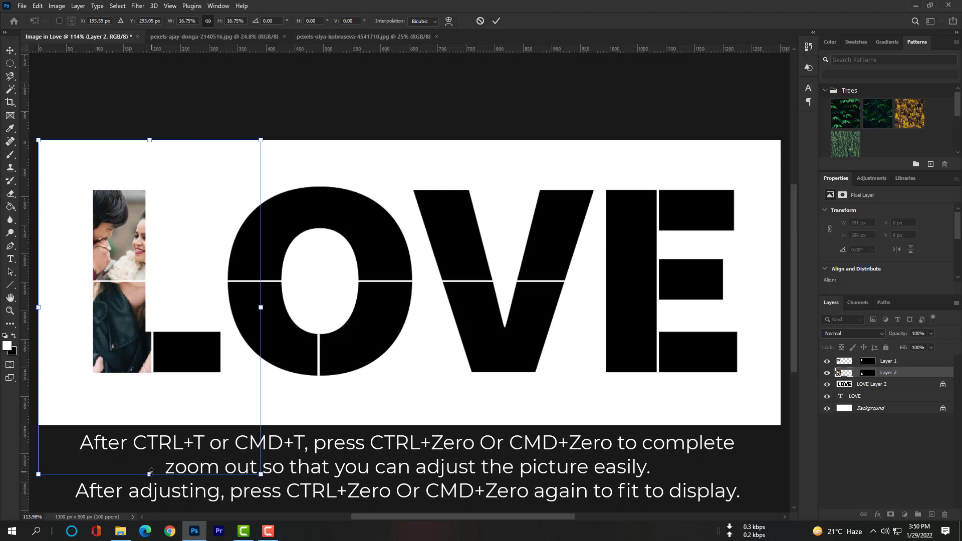
Scale the car photo to about 4.94%, position the kissing couple in the L's lower corner piece, and apply the transform.
{"action": "left_click_drag", "start_coordinate": [151, 470], "coordinate": [143, 371]}
{"action": "left_click_drag", "start_coordinate": [228, 138], "coordinate": [146, 262]}
{"action": "left_click_drag", "start_coordinate": [128, 333], "coordinate": [141, 336]}
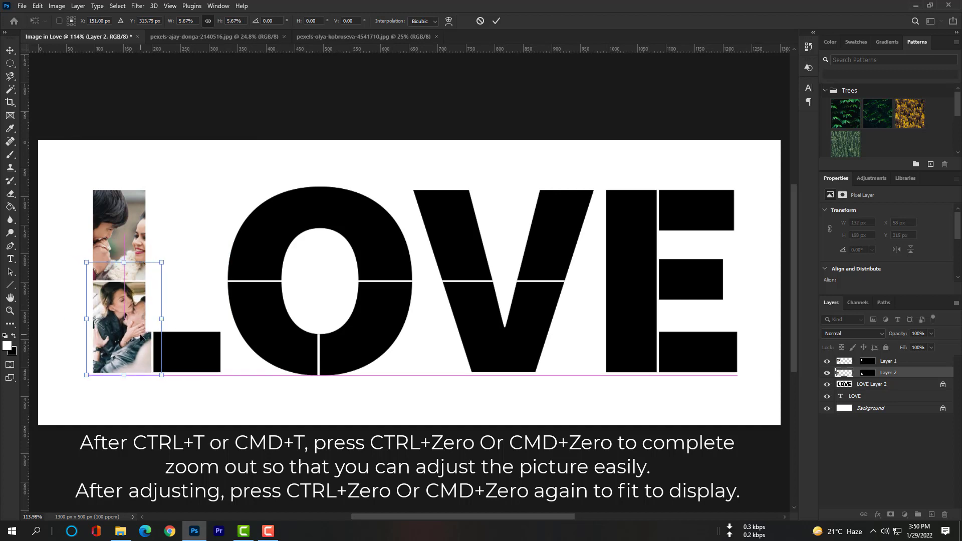
{"action": "left_click_drag", "start_coordinate": [87, 269], "coordinate": [90, 283]}
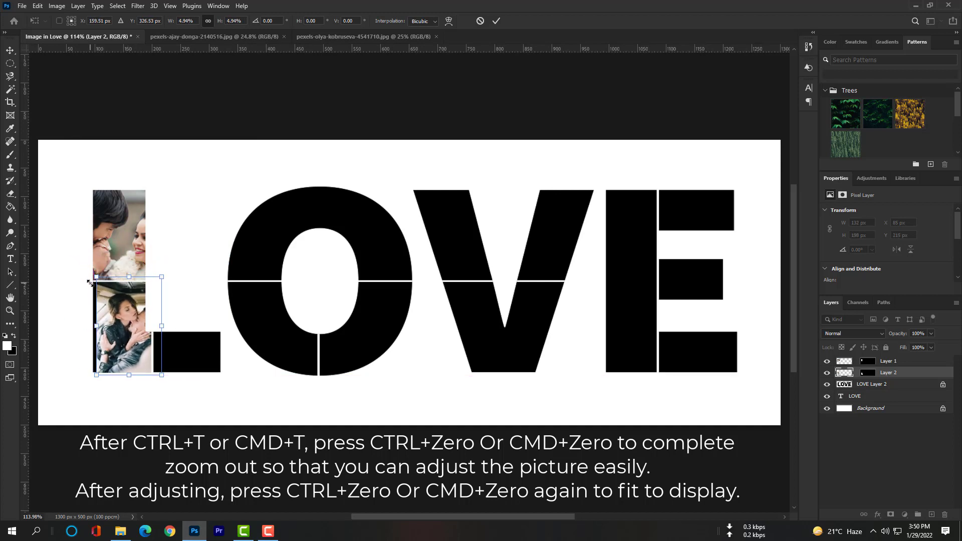
{"action": "left_click_drag", "start_coordinate": [130, 322], "coordinate": [127, 322]}
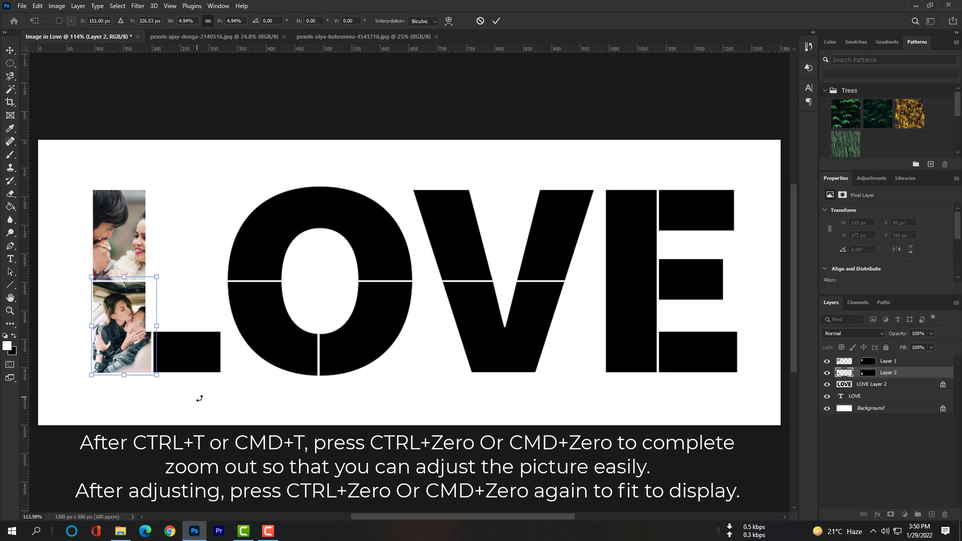
{"action": "key", "text": "Return"}
Clear the stray selection and select the L's foot piece on LOVE Layer 2 with the Magic Wand.
{"action": "key", "text": "w"}
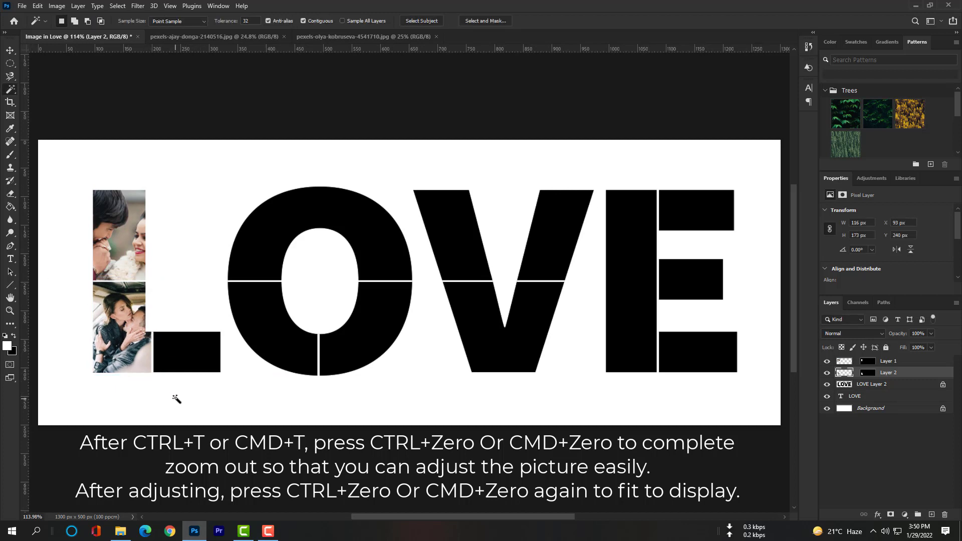
{"action": "left_click", "coordinate": [10, 50]}
{"action": "key", "text": "ctrl+d"}
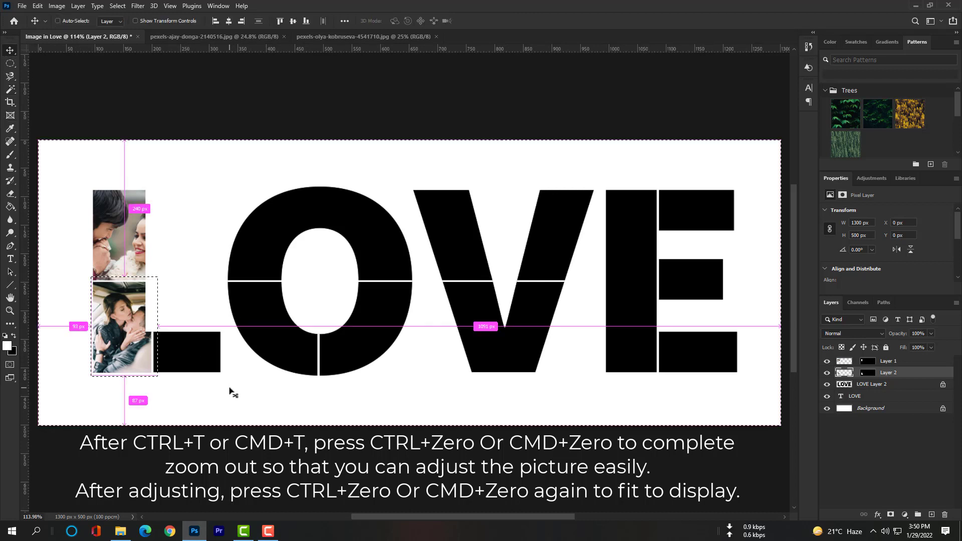
{"action": "left_click", "coordinate": [869, 386]}
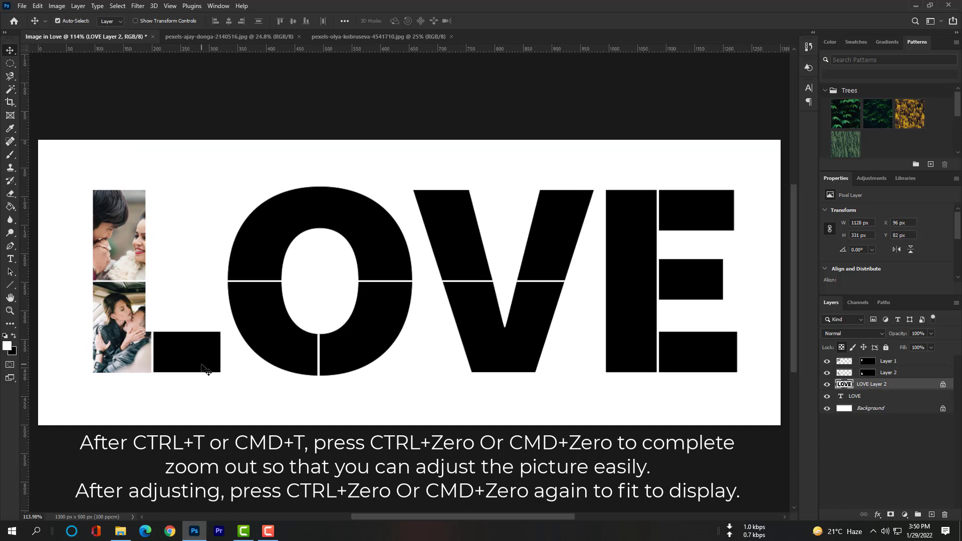
{"action": "key", "text": "w"}
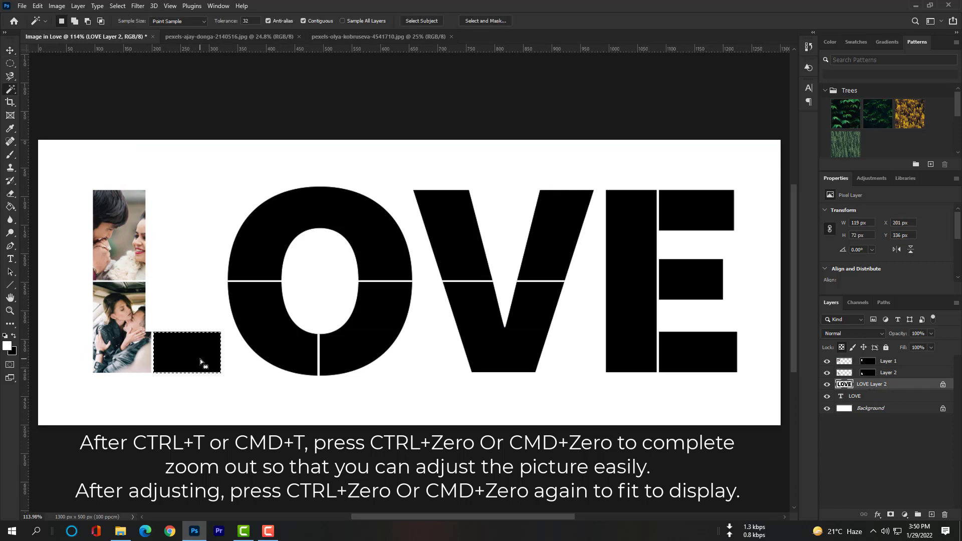
Close both used photo documents, switch to File Explorer, and open the first row's fourth photo in Photoshop.
{"action": "left_click", "coordinate": [299, 37]}
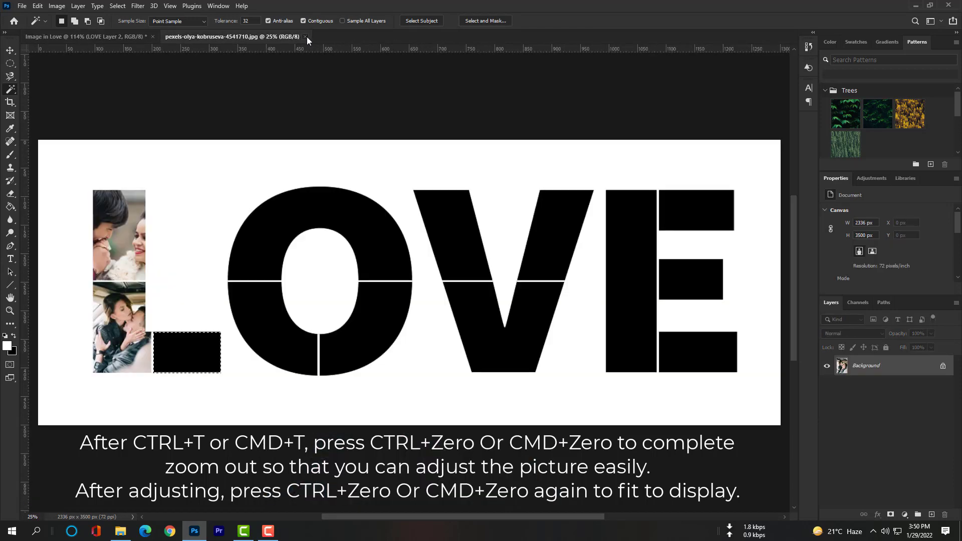
{"action": "left_click", "coordinate": [305, 37]}
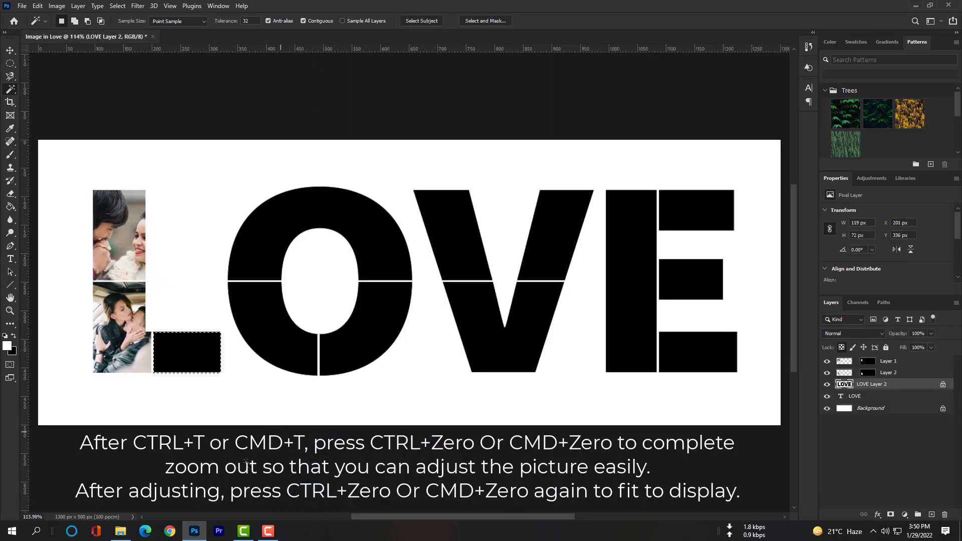
{"action": "left_click", "coordinate": [112, 537]}
{"action": "right_click", "coordinate": [335, 86]}
{"action": "mouse_move", "coordinate": [401, 298]}
{"action": "left_click", "coordinate": [587, 299]}
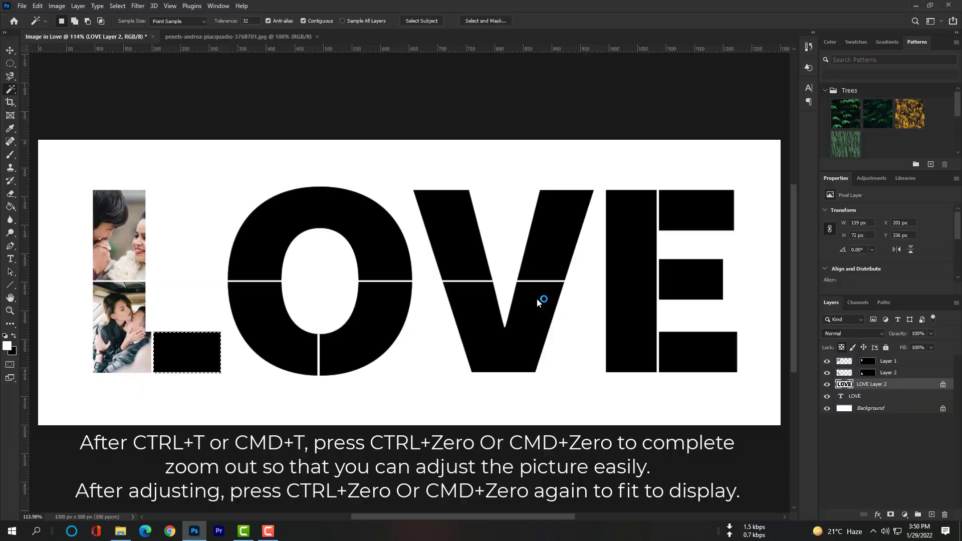
Copy the whole photo, paste it into the L's selected foot piece, and scale it down to about 14.86%.
{"action": "key", "text": "ctrl+a"}
{"action": "key", "text": "ctrl+c"}
{"action": "key", "text": "ctrl+Tab"}
{"action": "key", "text": "ctrl+alt+shift+v"}
{"action": "key", "text": "ctrl+t"}
{"action": "key", "text": "ctrl+0"}
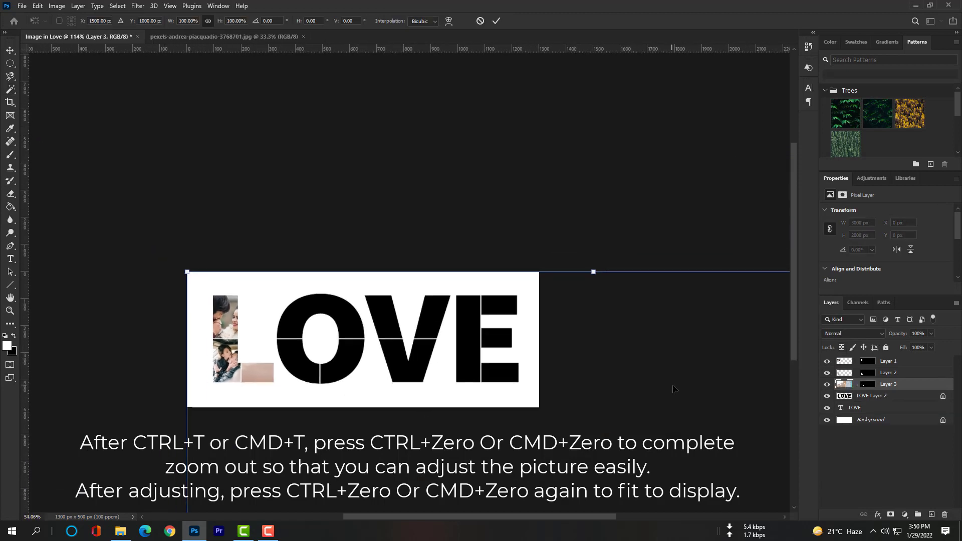
{"action": "left_click_drag", "start_coordinate": [603, 321], "coordinate": [349, 166]}
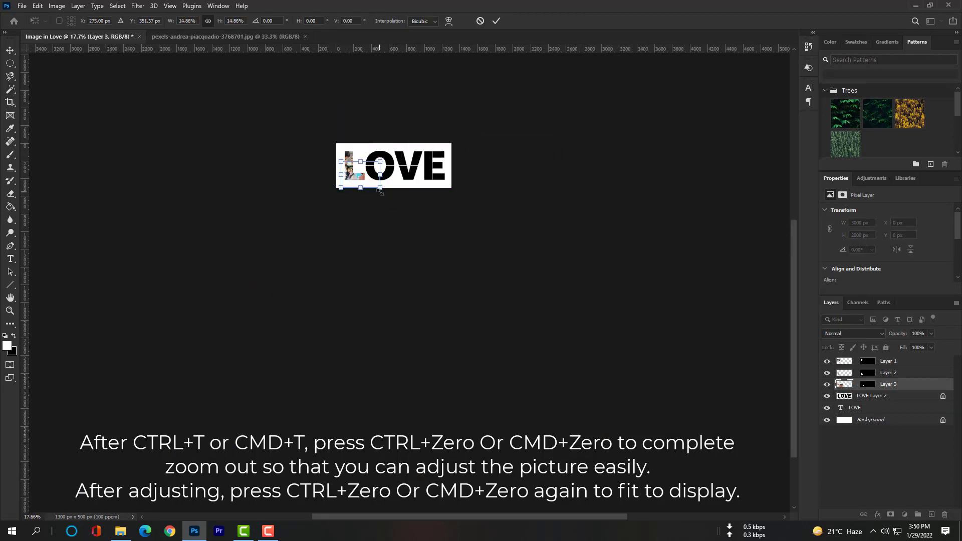
Scale the pasted photo to about 5.25%, center the couple in the L's foot piece, and apply the transform.
{"action": "key", "text": "ctrl+0"}
{"action": "left_click_drag", "start_coordinate": [323, 257], "coordinate": [224, 322]}
{"action": "left_click_drag", "start_coordinate": [67, 373], "coordinate": [125, 374]}
{"action": "left_click_drag", "start_coordinate": [175, 370], "coordinate": [179, 323]}
{"action": "scroll", "coordinate": [200, 350], "scroll_direction": "up", "scroll_amount": 1}
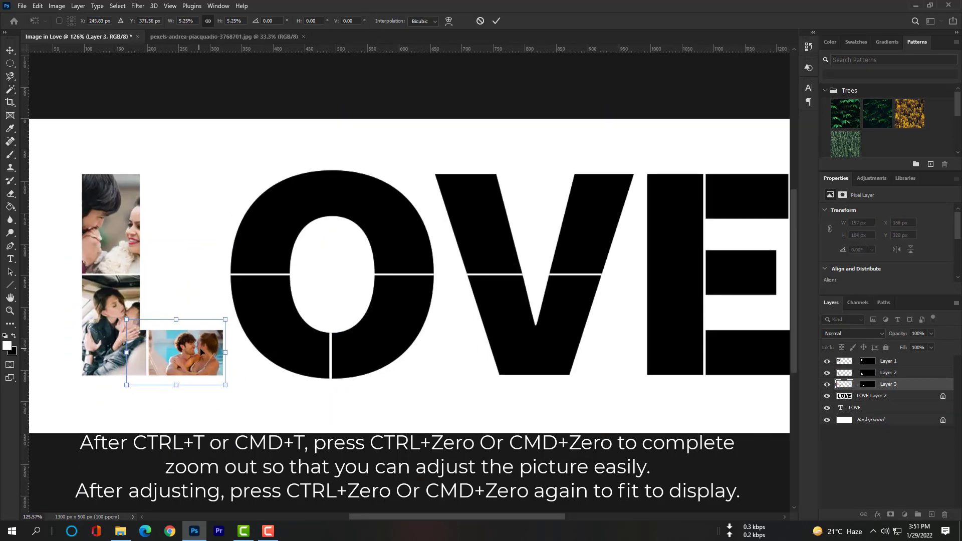
{"action": "key", "text": "Return"}
{"action": "key", "text": "ctrl+0"}
Switch to File Explorer and open the first row's seventh photo, the couple with the cap, in Photoshop.
{"action": "left_click", "coordinate": [127, 534]}
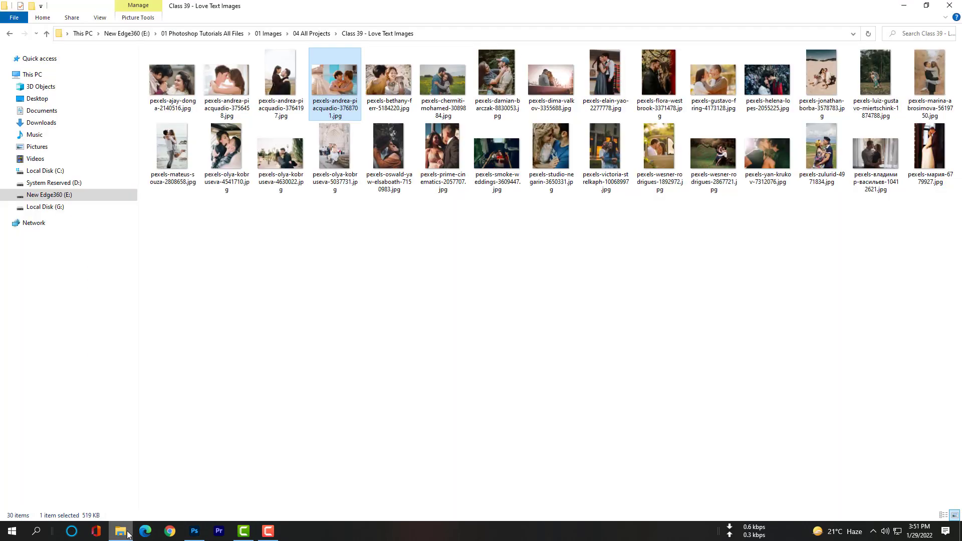
{"action": "left_click", "coordinate": [273, 81]}
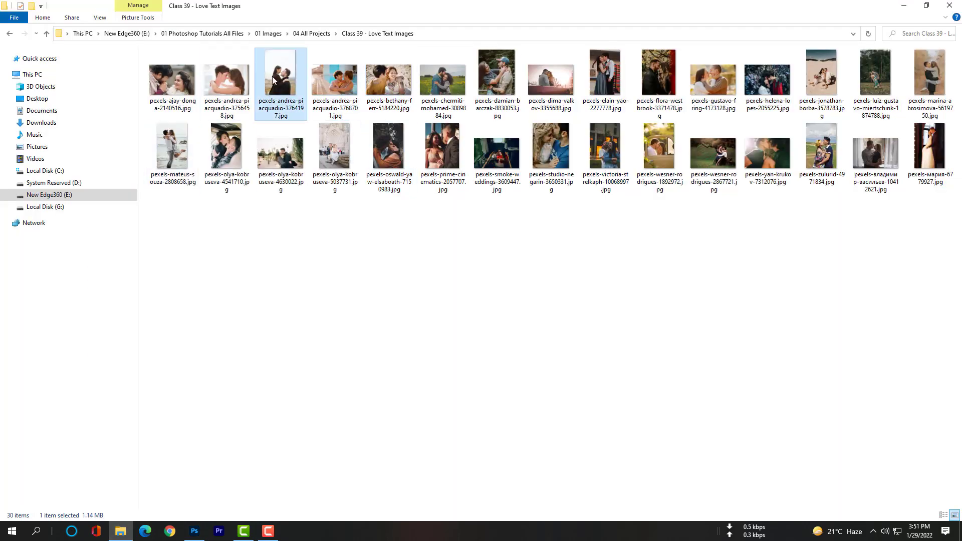
{"action": "left_click", "coordinate": [494, 80]}
{"action": "right_click", "coordinate": [497, 73]}
{"action": "mouse_move", "coordinate": [637, 283]}
{"action": "left_click", "coordinate": [746, 286]}
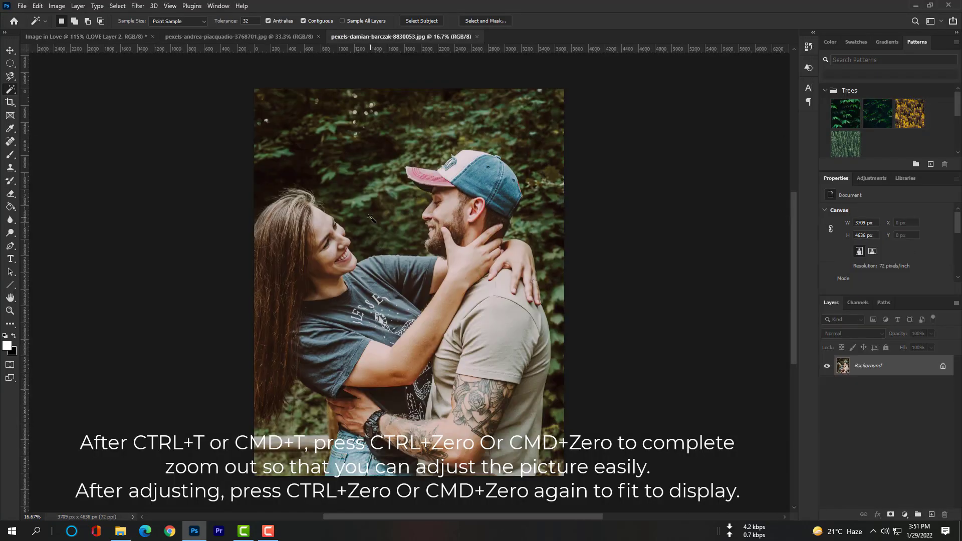
Paste the copied cap-couple photo into the O's selected upper half and scale it down to about 17.09%.
{"action": "left_click", "coordinate": [128, 37]}
{"action": "key", "text": "ctrl+alt+shift+v"}
{"action": "key", "text": "ctrl+t"}
{"action": "key", "text": "ctrl+0"}
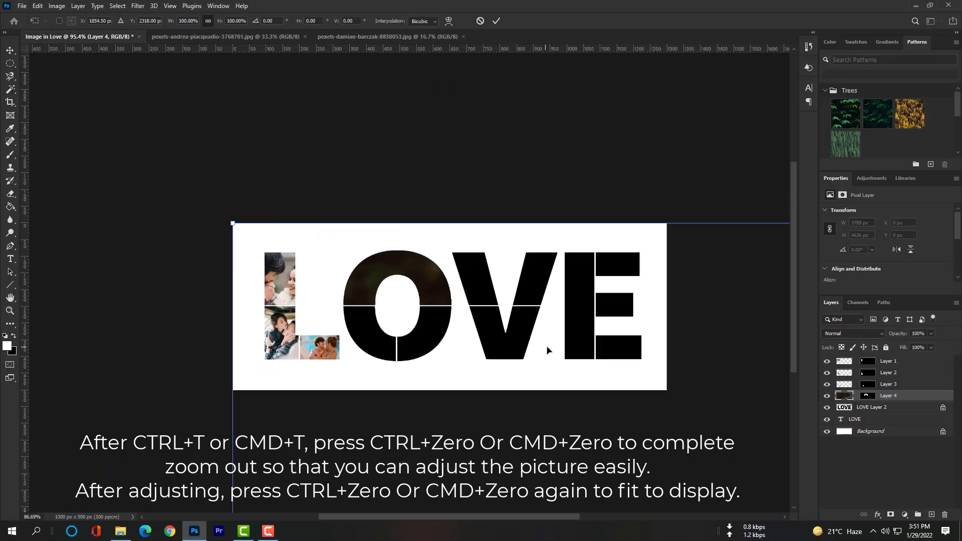
{"action": "left_click_drag", "start_coordinate": [482, 383], "coordinate": [333, 163]}
{"action": "key", "text": "ctrl+0"}
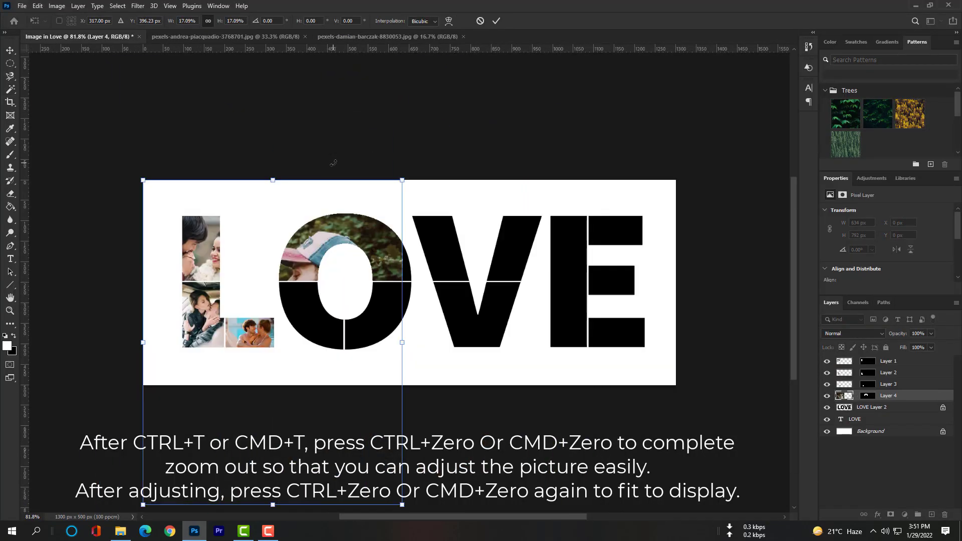
Resize and move the photo so one face fills each side of the O's upper half, and apply the transform.
{"action": "left_click_drag", "start_coordinate": [304, 354], "coordinate": [383, 349]}
{"action": "left_click_drag", "start_coordinate": [222, 332], "coordinate": [279, 328]}
{"action": "left_click_drag", "start_coordinate": [350, 331], "coordinate": [339, 291]}
{"action": "left_click_drag", "start_coordinate": [470, 293], "coordinate": [449, 293]}
{"action": "left_click_drag", "start_coordinate": [359, 180], "coordinate": [359, 148]}
{"action": "key", "text": "Return"}
Select the O's lower-right piece on LOVE Layer 2 with the Magic Wand.
{"action": "key", "text": "w"}
{"action": "key", "text": "ctrl+0"}
{"action": "key", "text": "alt+bracketleft"}
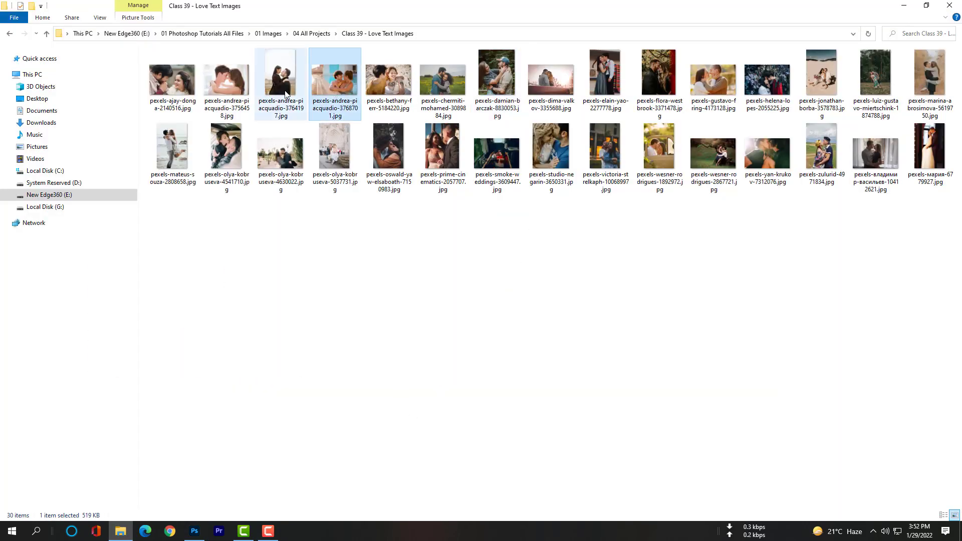
Open the first row's third photo in Photoshop, copy it whole, and paste it into the O's selected lower-right piece.
{"action": "right_click", "coordinate": [278, 81]}
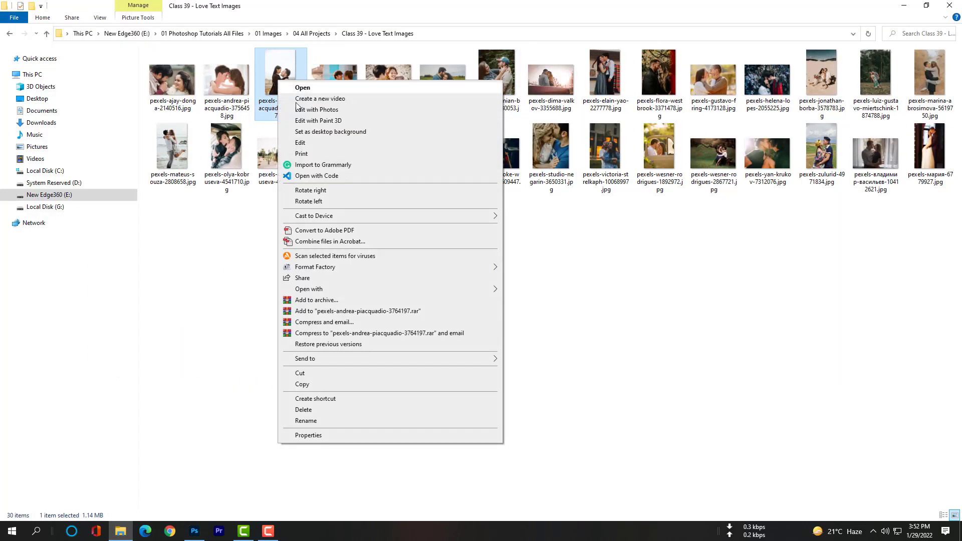
{"action": "left_click", "coordinate": [454, 299]}
{"action": "key", "text": "ctrl+a"}
{"action": "key", "text": "ctrl+c"}
{"action": "key", "text": "ctrl+Tab"}
{"action": "key", "text": "ctrl+alt+shift+v"}
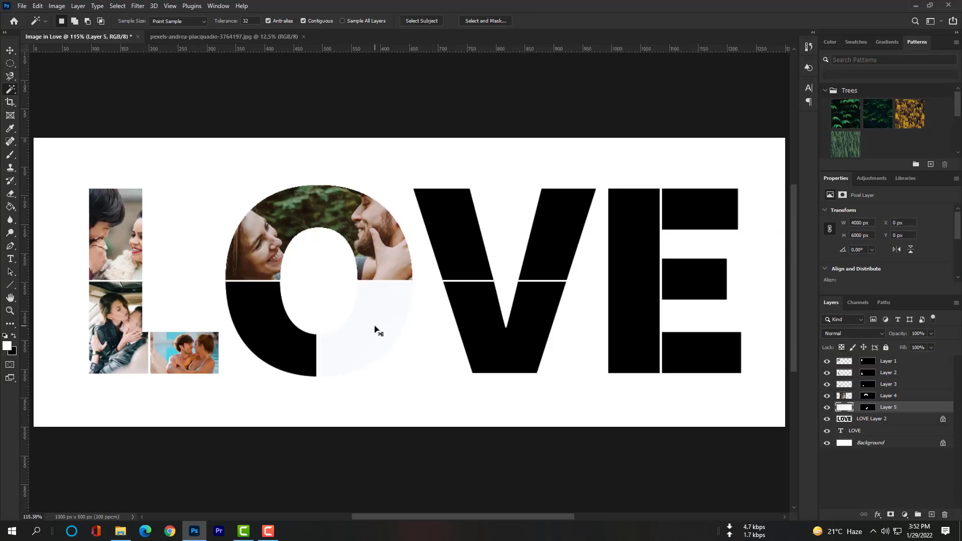
Scale the pasted photo down to about 10.89% and move the couple over the O's lower-right piece.
{"action": "key", "text": "ctrl+t"}
{"action": "scroll", "coordinate": [674, 393], "scroll_direction": "down", "scroll_amount": 10}
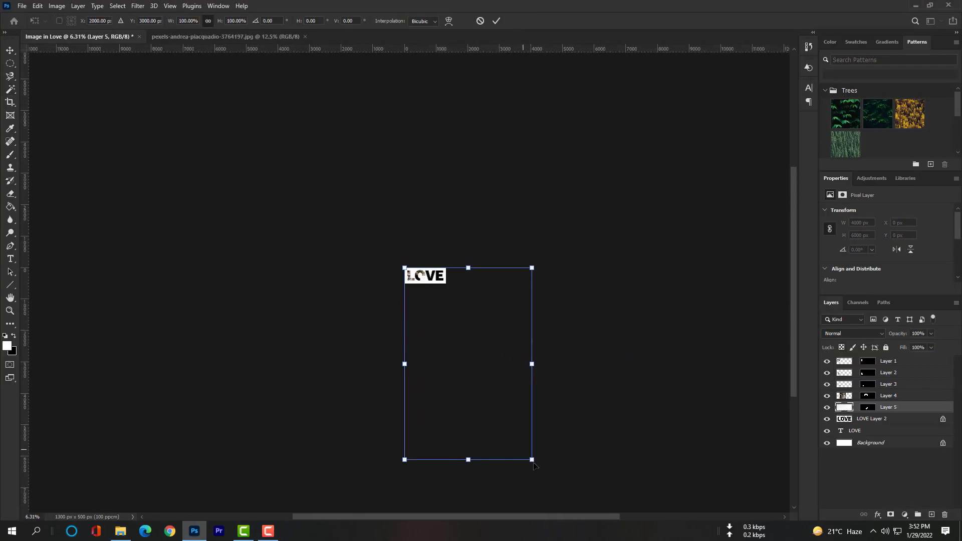
{"action": "left_click_drag", "start_coordinate": [532, 460], "coordinate": [424, 296]}
{"action": "key", "text": "ctrl+0"}
{"action": "left_click_drag", "start_coordinate": [199, 202], "coordinate": [262, 294]}
{"action": "left_click_drag", "start_coordinate": [354, 412], "coordinate": [406, 320]}
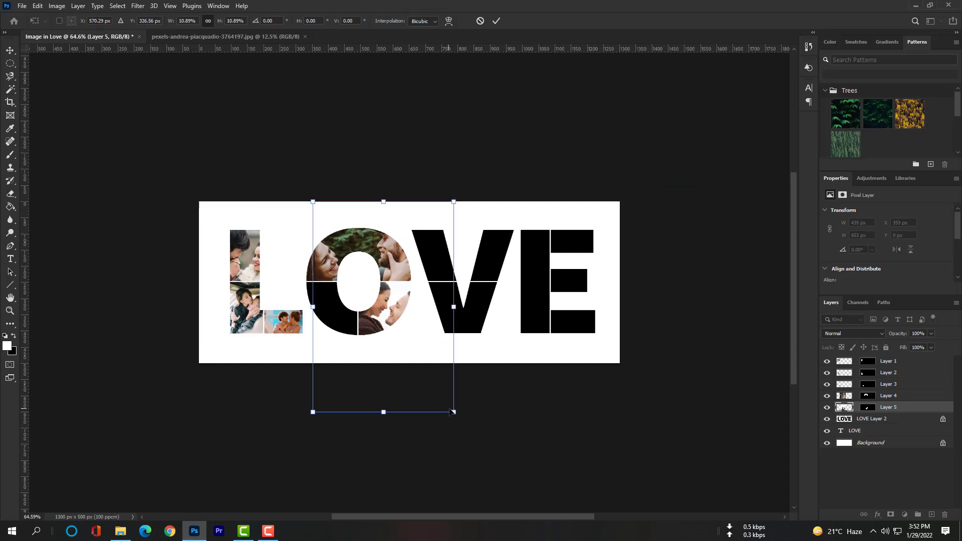
Reduce the photo to about 306 by 459 px, fit both faces in the O's lower-right piece, and apply the transform.
{"action": "left_click_drag", "start_coordinate": [453, 412], "coordinate": [430, 377]}
{"action": "left_click_drag", "start_coordinate": [396, 313], "coordinate": [404, 328]}
{"action": "left_click_drag", "start_coordinate": [320, 215], "coordinate": [339, 245]}
{"action": "left_click_drag", "start_coordinate": [400, 331], "coordinate": [397, 319]}
{"action": "key", "text": "Return"}
{"action": "key", "text": "ctrl+0"}
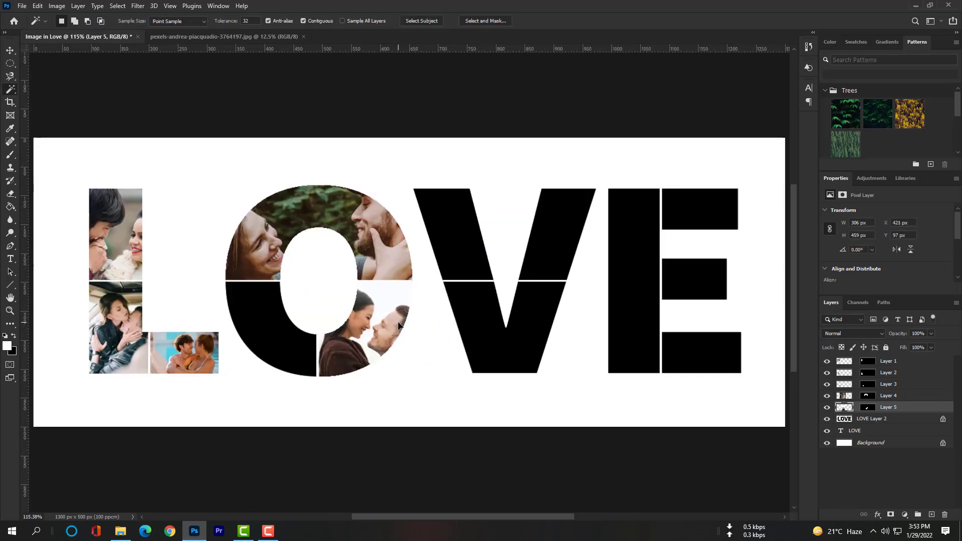
Select the V's upper-left arm on LOVE Layer 2 with the Magic Wand and close the used photo document.
{"action": "left_click", "coordinate": [461, 260], "text": "ctrl"}
{"action": "left_click", "coordinate": [463, 241]}
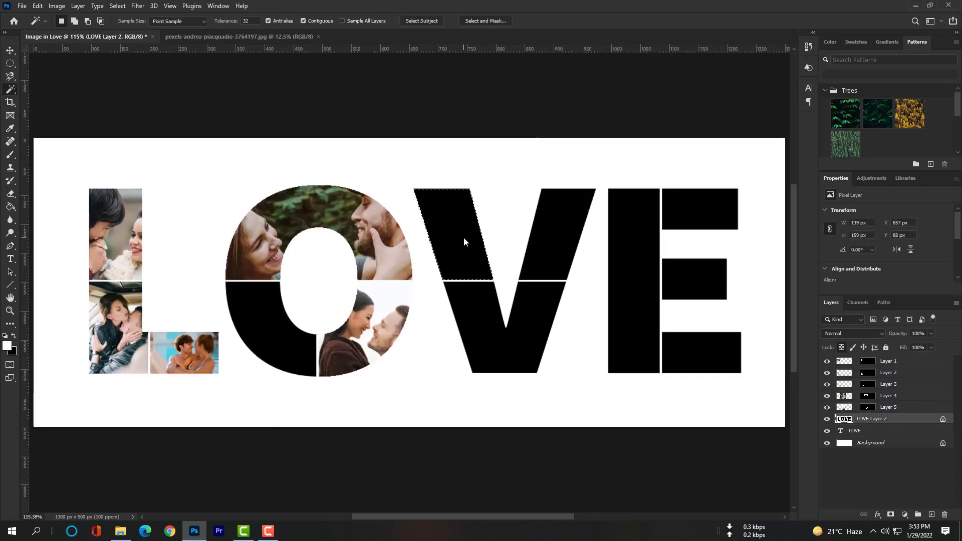
{"action": "left_click", "coordinate": [318, 36]}
Switch to File Explorer, open the first row's tenth photo in Photoshop, copy it whole, and return to the LOVE document.
{"action": "key", "text": "alt+Tab"}
{"action": "left_click", "coordinate": [604, 78]}
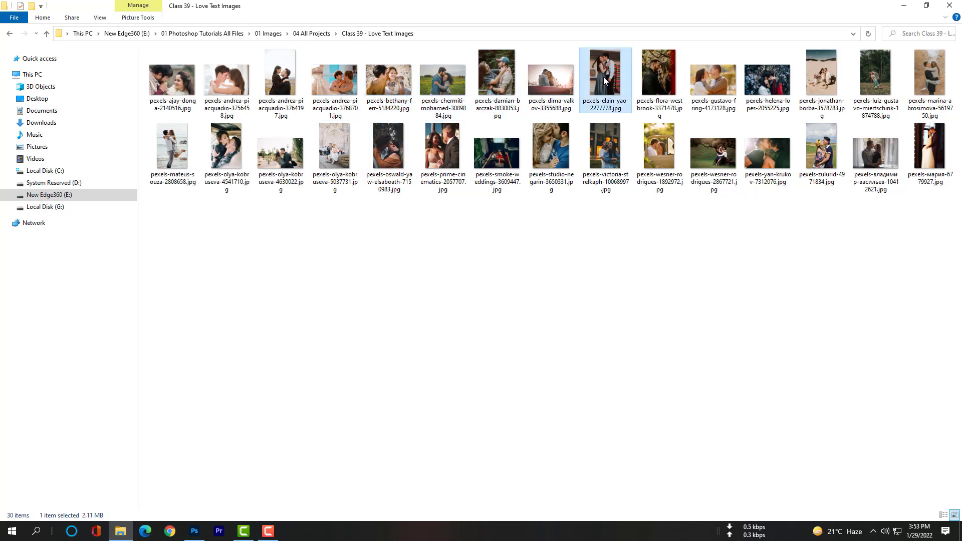
{"action": "right_click", "coordinate": [660, 74]}
{"action": "mouse_move", "coordinate": [714, 281]}
{"action": "left_click", "coordinate": [610, 281]}
{"action": "key", "text": "ctrl+a"}
{"action": "key", "text": "ctrl+Tab"}
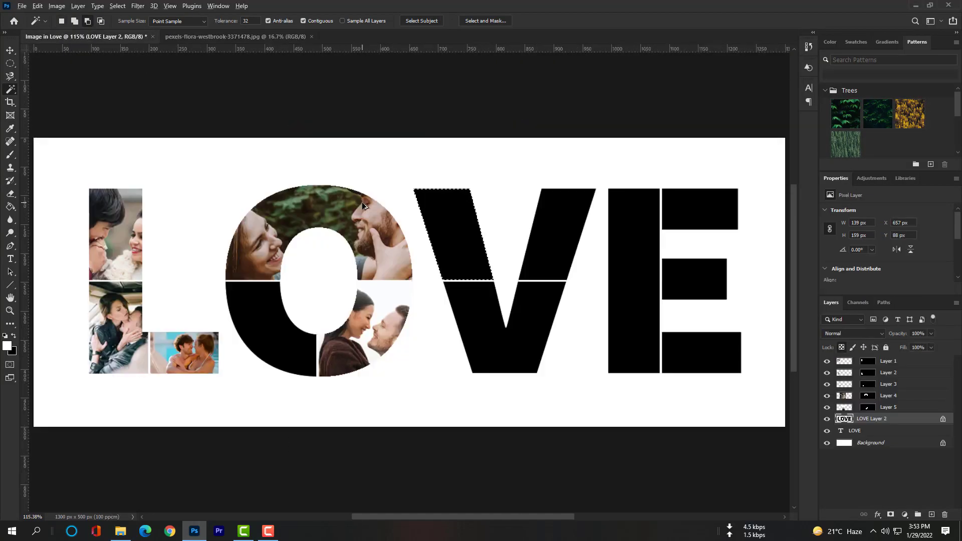
Paste the copied photo into the V's selected upper-left arm and scale it down roughly.
{"action": "key", "text": "ctrl+alt+shift+v"}
{"action": "key", "text": "ctrl+t"}
{"action": "key", "text": "ctrl+0"}
{"action": "left_click_drag", "start_coordinate": [476, 397], "coordinate": [415, 289]}
{"action": "key", "text": "ctrl+0"}
Shrink and position the photo so the couple fills the V's upper-left arm, and apply the transform.
{"action": "left_click_drag", "start_coordinate": [256, 299], "coordinate": [514, 266]}
{"action": "left_click_drag", "start_coordinate": [583, 473], "coordinate": [474, 327]}
{"action": "left_click_drag", "start_coordinate": [461, 255], "coordinate": [503, 296]}
{"action": "left_click_drag", "start_coordinate": [360, 261], "coordinate": [442, 234]}
{"action": "key", "text": "Return"}
{"action": "key", "text": "ctrl+0"}
Select the V's lower piece on LOVE Layer 2 with the Magic Wand.
{"action": "left_click", "coordinate": [487, 324], "text": "ctrl"}
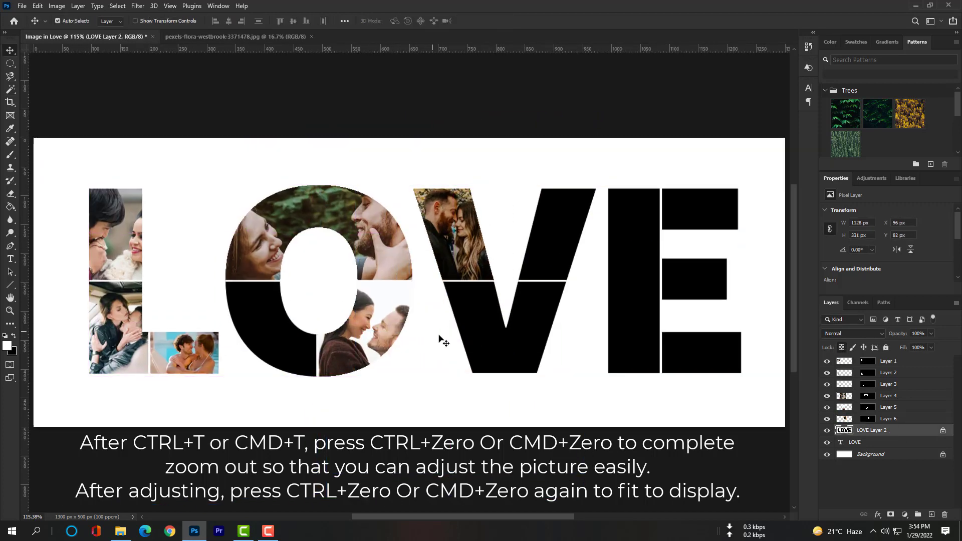
{"action": "key", "text": "w"}
{"action": "left_click", "coordinate": [504, 360]}
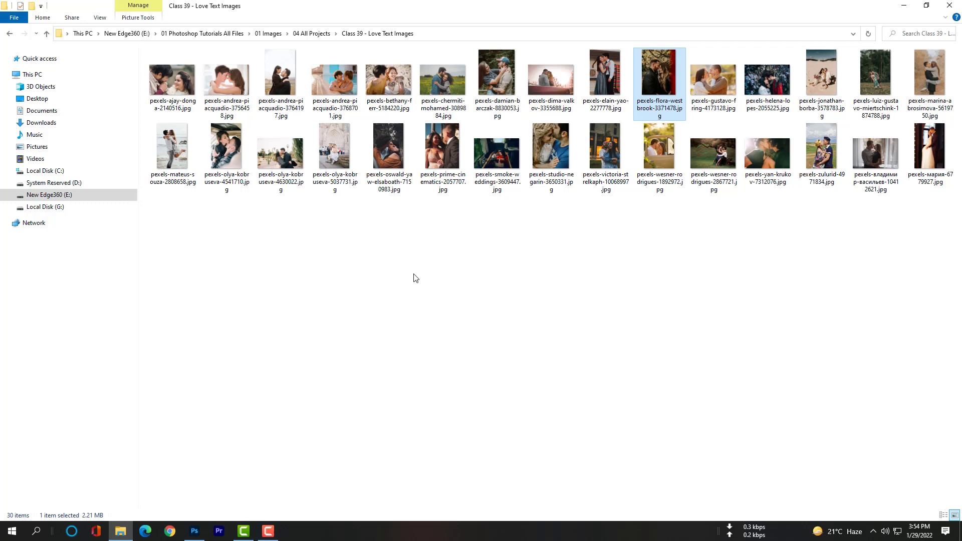
Open the second row's third photo from File Explorer in Photoshop, copy it, and return to the LOVE document.
{"action": "left_click", "coordinate": [274, 160]}
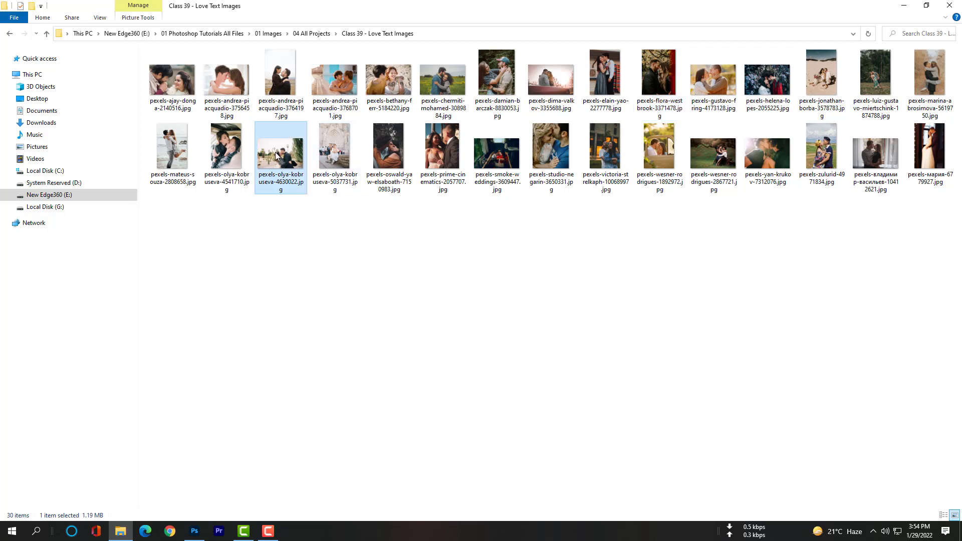
{"action": "right_click", "coordinate": [277, 152]}
{"action": "left_click", "coordinate": [503, 360]}
{"action": "left_click", "coordinate": [116, 37]}
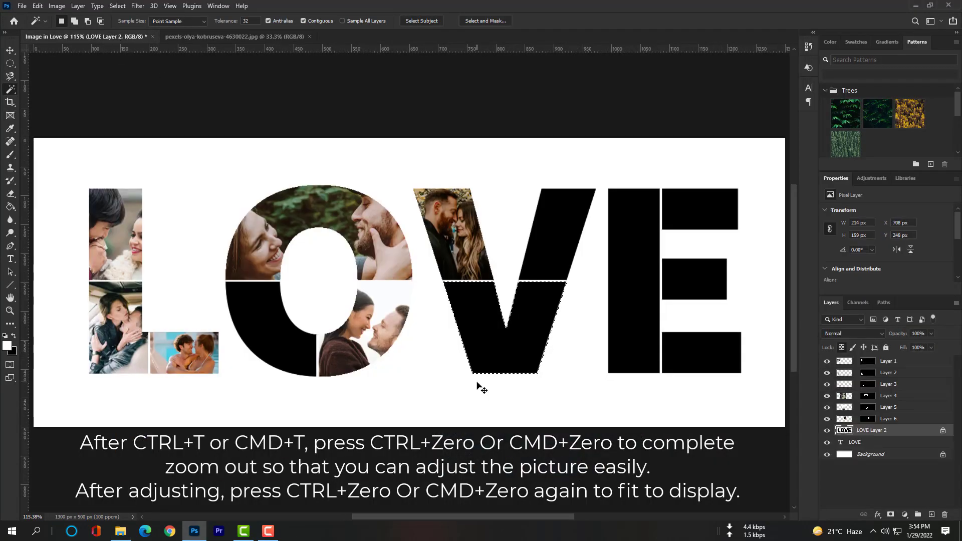
Paste the copied photo into the V's selected lower piece and scale it down to about 13.63%.
{"action": "key", "text": "ctrl+alt+shift+v"}
{"action": "key", "text": "ctrl+t"}
{"action": "key", "text": "ctrl+0"}
{"action": "left_click_drag", "start_coordinate": [527, 369], "coordinate": [430, 298]}
{"action": "left_click_drag", "start_coordinate": [382, 272], "coordinate": [413, 281]}
{"action": "key", "text": "ctrl+0"}
{"action": "left_click_drag", "start_coordinate": [505, 427], "coordinate": [503, 331]}
{"action": "left_click_drag", "start_coordinate": [385, 332], "coordinate": [371, 331]}
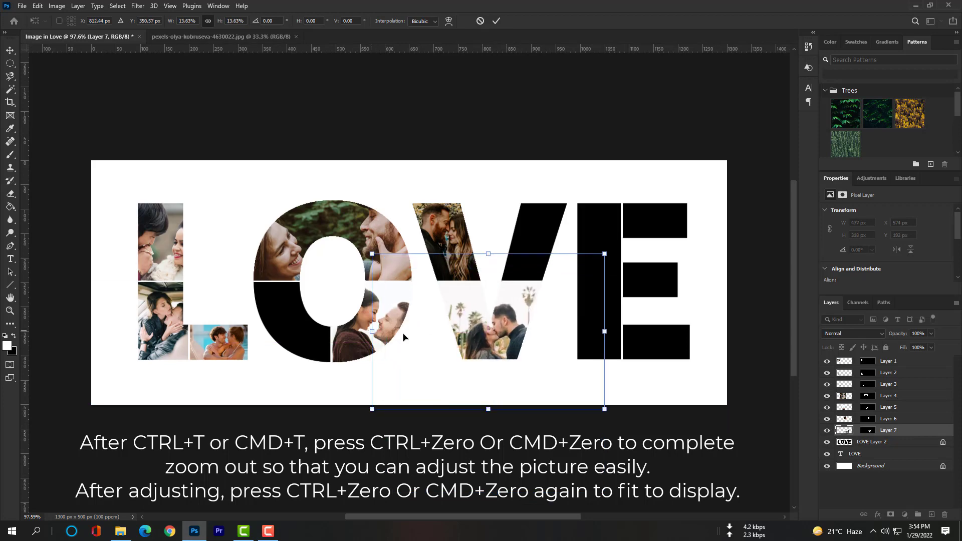
Move the photo so the kissing couple fills the V's lower piece, and apply the transform.
{"action": "left_click_drag", "start_coordinate": [510, 340], "coordinate": [492, 314]}
{"action": "key", "text": "ctrl+0"}
{"action": "key", "text": "Return"}
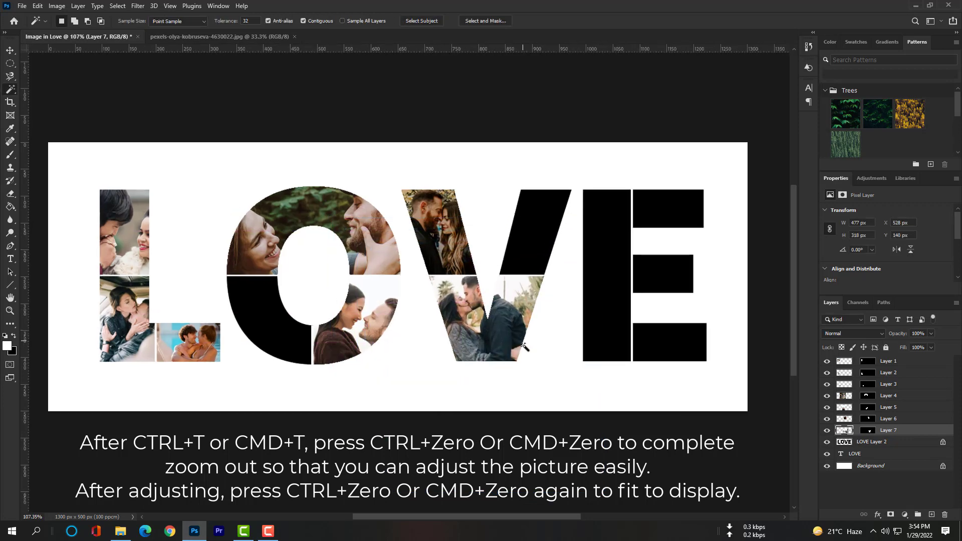
Select the V's upper-right arm on LOVE Layer 2 with the Magic Wand and close the used photo document.
{"action": "key", "text": "w"}
{"action": "left_click", "coordinate": [893, 441]}
{"action": "left_click", "coordinate": [565, 241]}
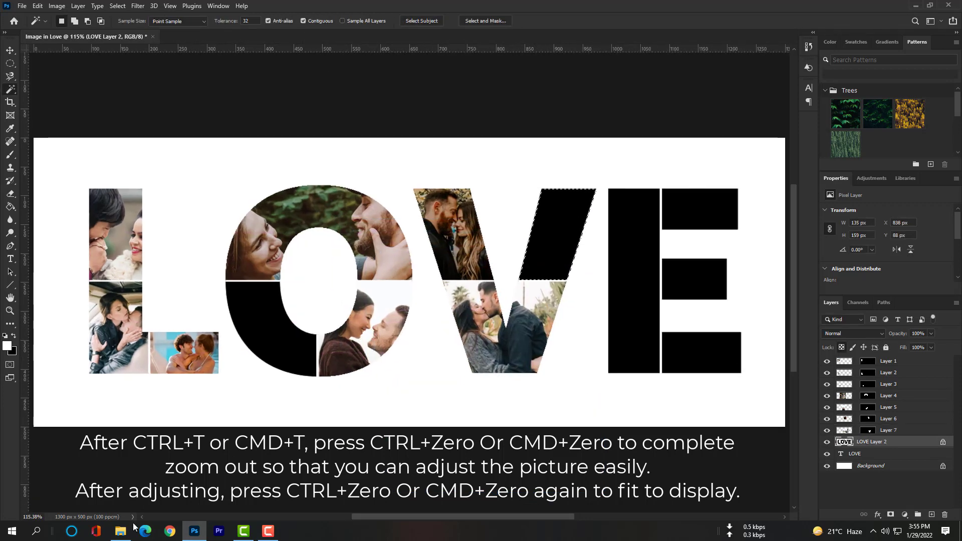
{"action": "left_click", "coordinate": [121, 530]}
{"action": "key", "text": "alt+Tab"}
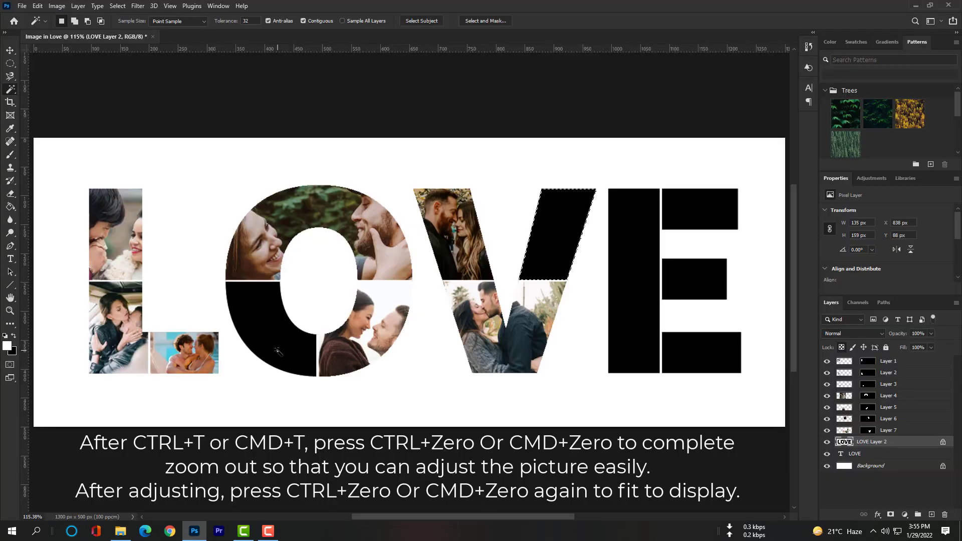
Open the photo file ending in 1892972.jpg from File Explorer in Photoshop, copy it, and return to the LOVE document.
{"action": "key", "text": "alt+Tab"}
{"action": "right_click", "coordinate": [657, 138]}
{"action": "mouse_move", "coordinate": [669, 345]}
{"action": "left_click", "coordinate": [614, 346]}
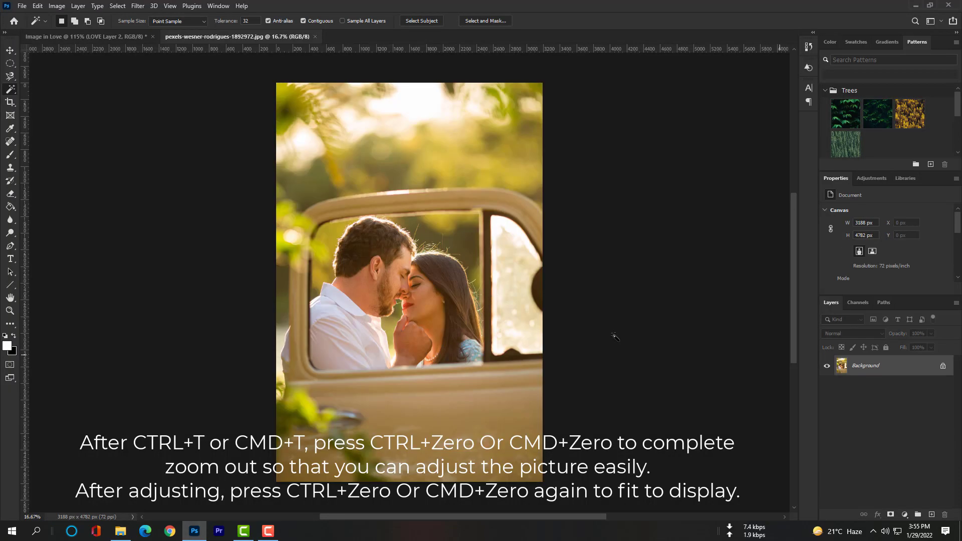
{"action": "left_click", "coordinate": [125, 37]}
Paste the copied photo into the O's lower-left piece, scale it to about 9.56% with the couple filling the piece, and apply the transform.
{"action": "key", "text": "ctrl+alt+shift+v"}
{"action": "key", "text": "ctrl+t"}
{"action": "key", "text": "ctrl+0"}
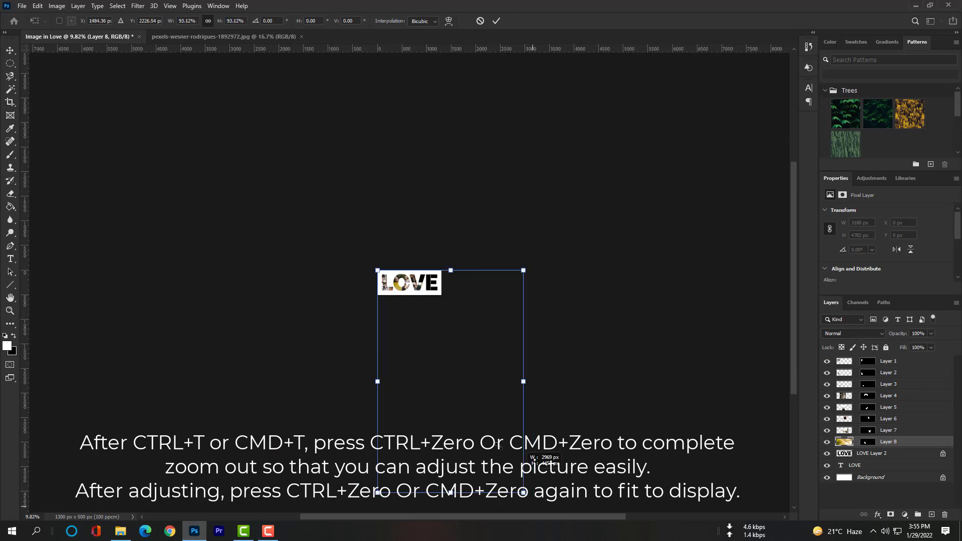
{"action": "left_click_drag", "start_coordinate": [397, 298], "coordinate": [401, 288]}
{"action": "key", "text": "ctrl+0"}
{"action": "left_click_drag", "start_coordinate": [401, 494], "coordinate": [391, 437]}
{"action": "left_click_drag", "start_coordinate": [321, 321], "coordinate": [317, 332]}
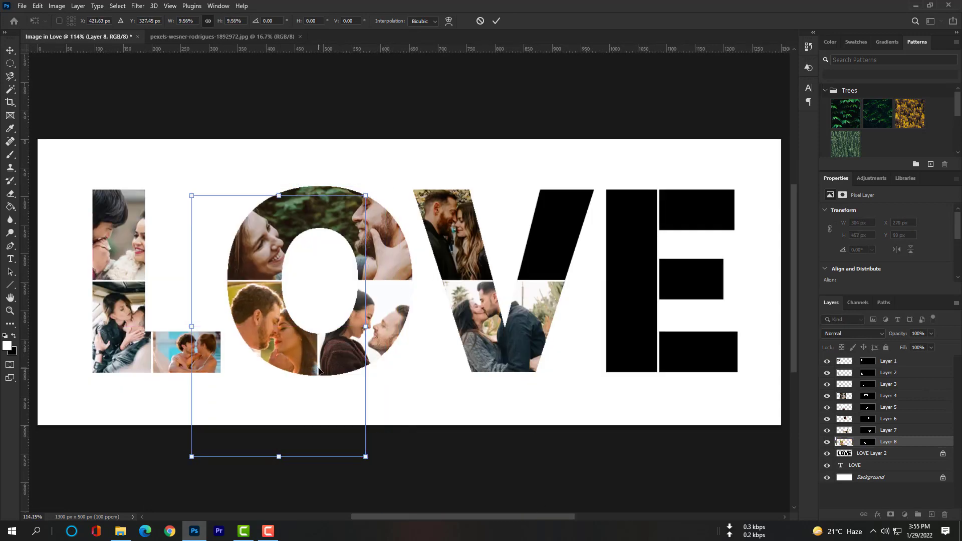
{"action": "key", "text": "Return"}
Save the document as Image in Love.psd in the Class 39 - Love Text Images folder under 04 All Projects.
{"action": "key", "text": "ctrl+shift+s"}
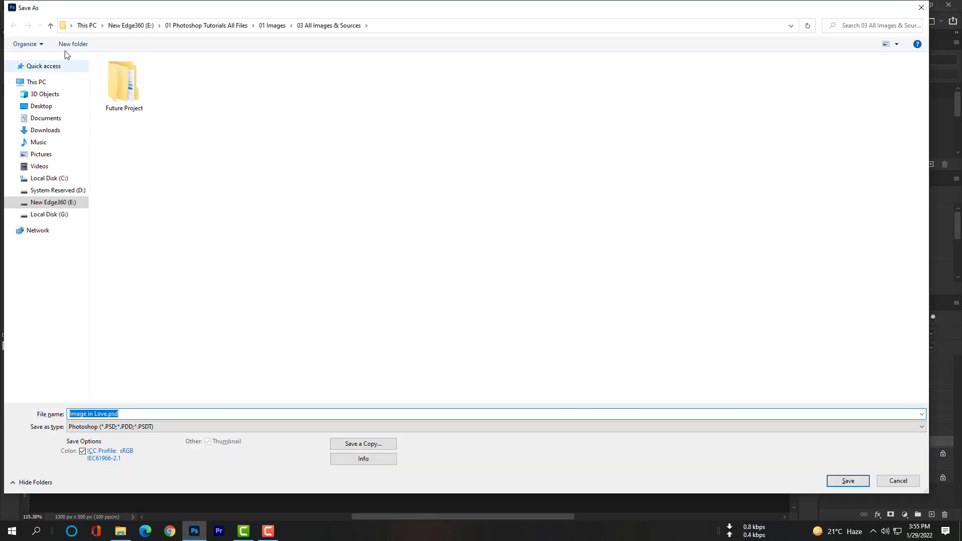
{"action": "left_click", "coordinate": [50, 25]}
{"action": "double_click", "coordinate": [284, 88]}
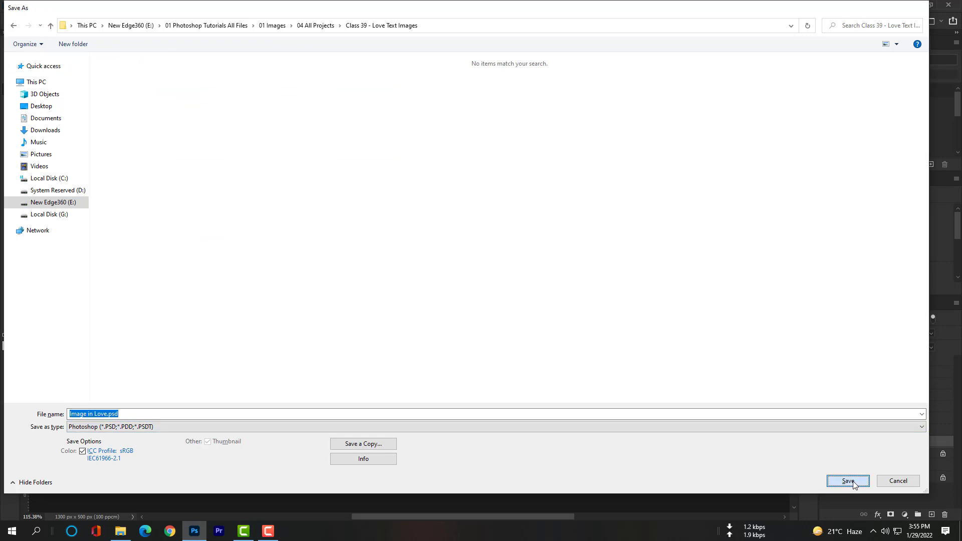
{"action": "left_click", "coordinate": [850, 481]}
{"action": "key", "text": "Return"}
Select the V's upper-right arm on LOVE Layer 2 and copy the photo ending in 2867721.jpg for the LOVE document.
{"action": "left_click", "coordinate": [870, 452]}
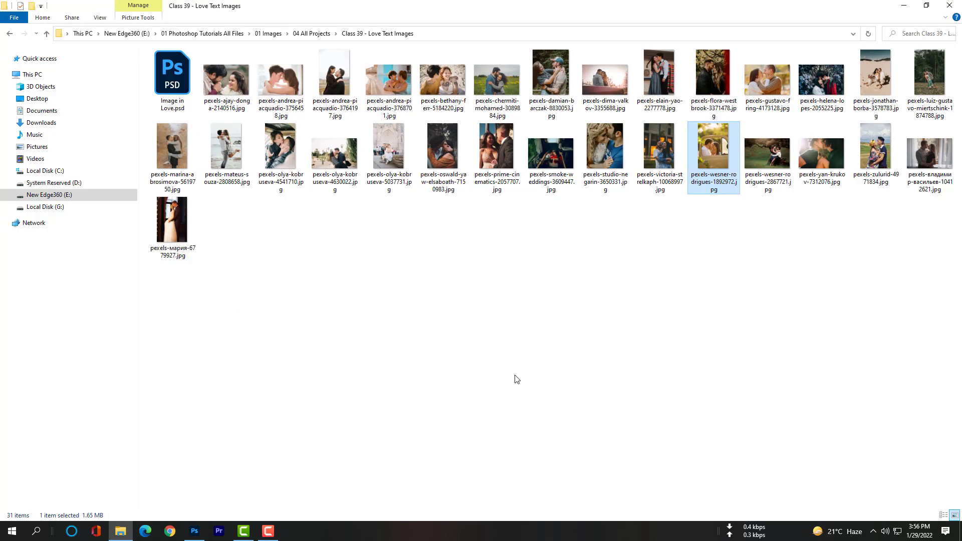
{"action": "right_click", "coordinate": [739, 153]}
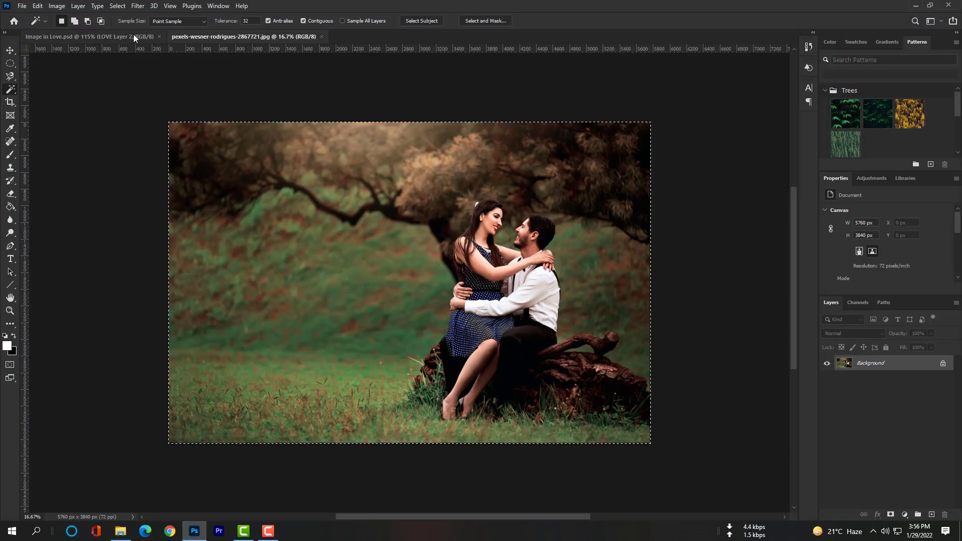
{"action": "left_click", "coordinate": [134, 36]}
Paste the photo into the V's upper-right arm, scale it to about 336 x 225 px around the seated couple, and apply the transform.
{"action": "key", "text": "ctrl+alt+shift+v"}
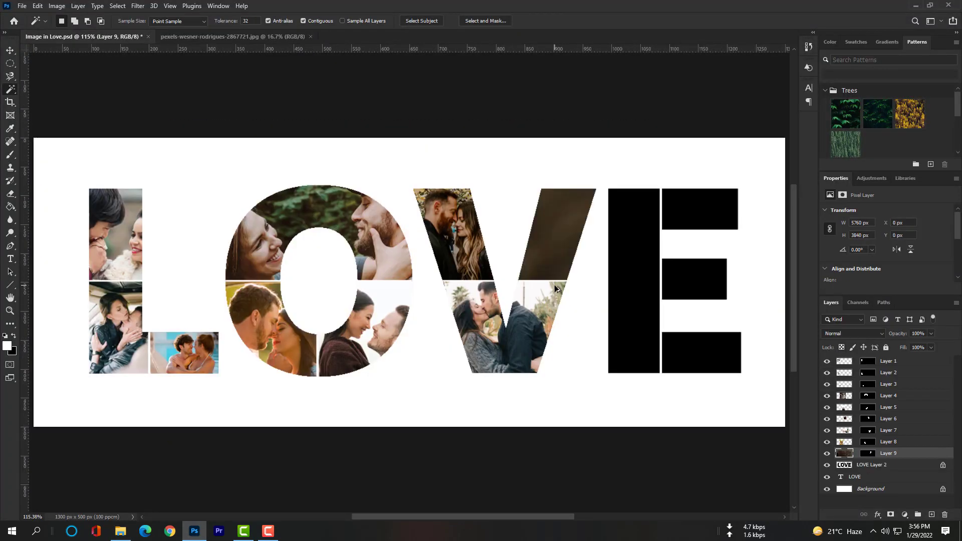
{"action": "key", "text": "ctrl+t"}
{"action": "key", "text": "ctrl+0"}
{"action": "left_click_drag", "start_coordinate": [728, 505], "coordinate": [432, 280]}
{"action": "key", "text": "ctrl+0"}
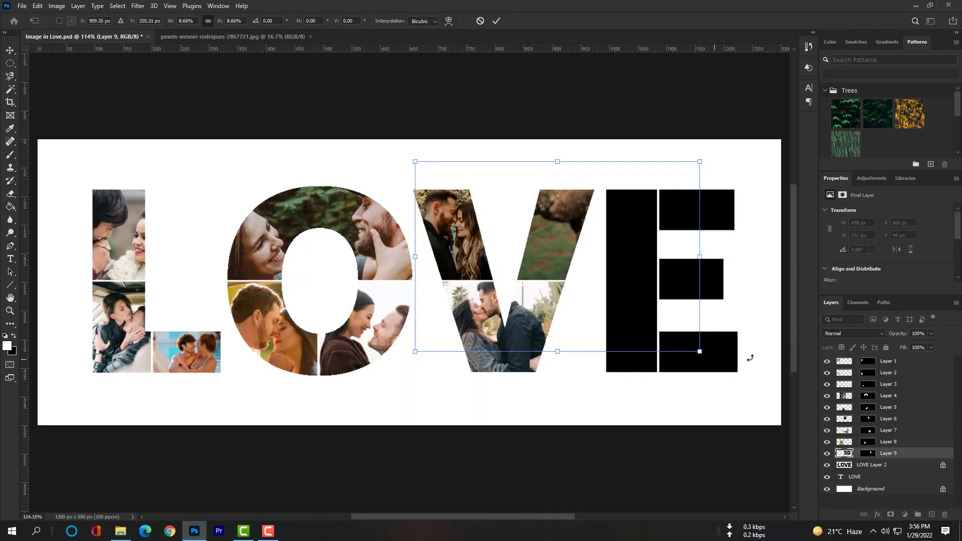
{"action": "left_click_drag", "start_coordinate": [700, 255], "coordinate": [608, 250]}
{"action": "left_click_drag", "start_coordinate": [572, 261], "coordinate": [578, 231]}
{"action": "key", "text": "Return"}
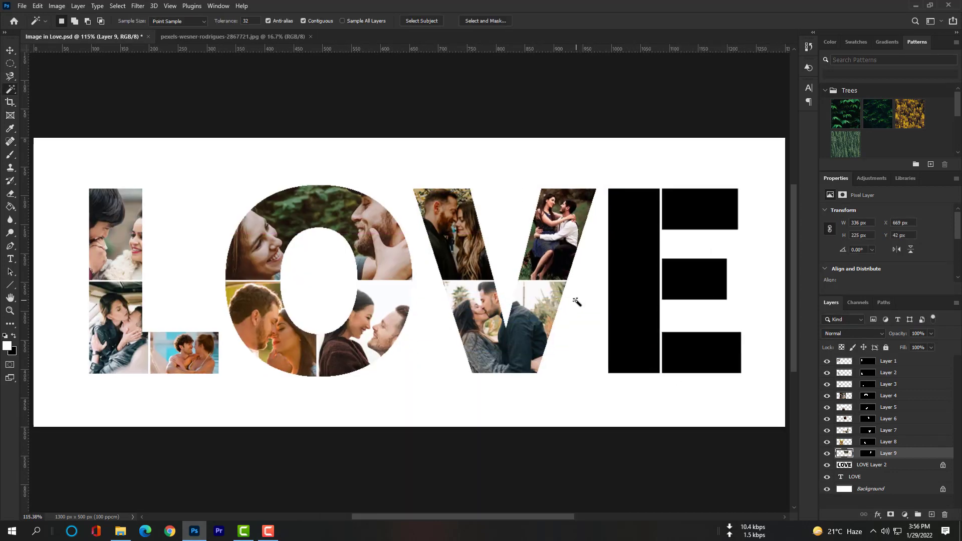
Select the E's vertical stem on LOVE Layer 2 with the Magic Wand and switch to File Explorer.
{"action": "key", "text": "alt+bracketleft"}
{"action": "left_click", "coordinate": [633, 284]}
{"action": "key", "text": "alt+Tab"}
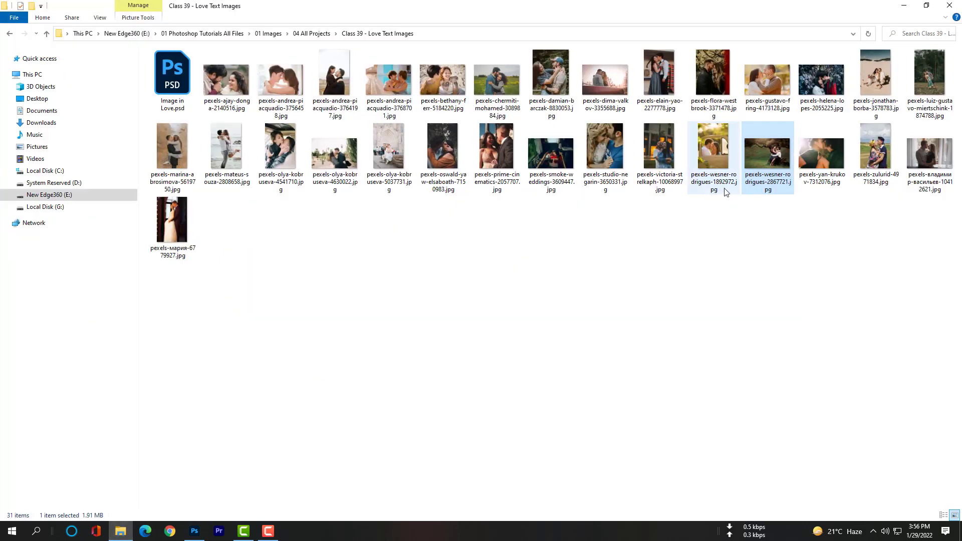
Open the third row's wedding photo in Photoshop, copy it, and return to the LOVE document.
{"action": "right_click", "coordinate": [173, 236]}
{"action": "mouse_move", "coordinate": [290, 366]}
{"action": "left_click", "coordinate": [379, 371]}
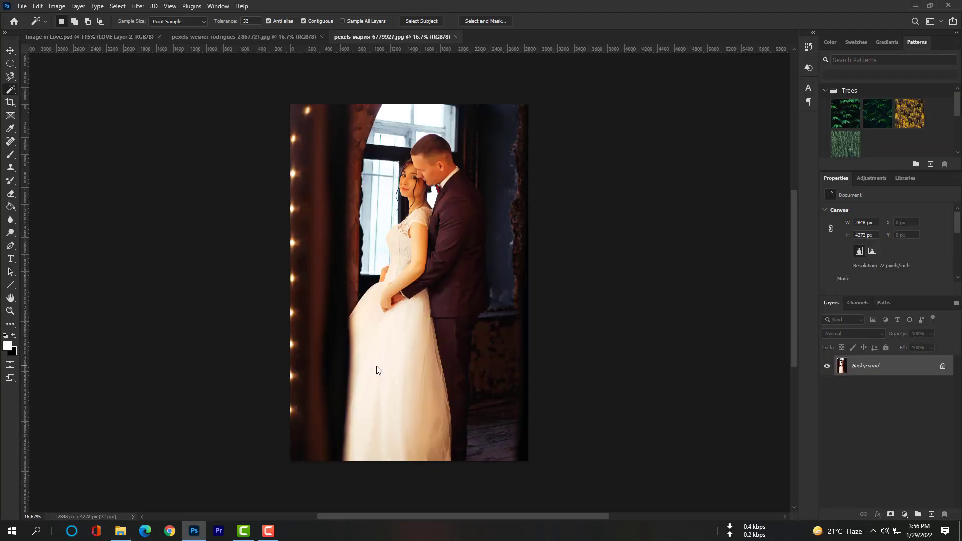
{"action": "left_click", "coordinate": [115, 37]}
Paste the wedding photo into the E's selected stem and scale it down to about 7.65%.
{"action": "key", "text": "ctrl+alt+shift+v"}
{"action": "key", "text": "ctrl+t"}
{"action": "key", "text": "ctrl+0"}
{"action": "left_click_drag", "start_coordinate": [530, 388], "coordinate": [410, 388]}
{"action": "left_click_drag", "start_coordinate": [395, 401], "coordinate": [429, 291]}
{"action": "left_click_drag", "start_coordinate": [428, 257], "coordinate": [429, 274]}
{"action": "key", "text": "ctrl+0"}
Move the wedding couple over the E's stem, enlarge the photo to cover the stem's lower end, and apply the transform.
{"action": "left_click_drag", "start_coordinate": [593, 288], "coordinate": [601, 273]}
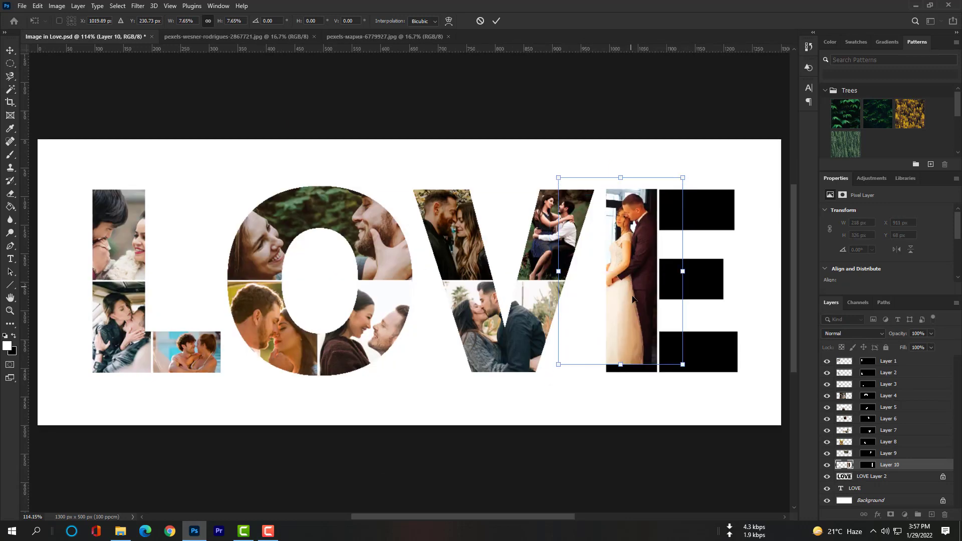
{"action": "left_click_drag", "start_coordinate": [620, 365], "coordinate": [621, 375]}
{"action": "key", "text": "Return"}
Select the E's top bar on LOVE Layer 2 with the Magic Wand.
{"action": "key", "text": "w"}
{"action": "key", "text": "ctrl+0"}
{"action": "key", "text": "alt+bracketleft"}
{"action": "left_click", "coordinate": [707, 221]}
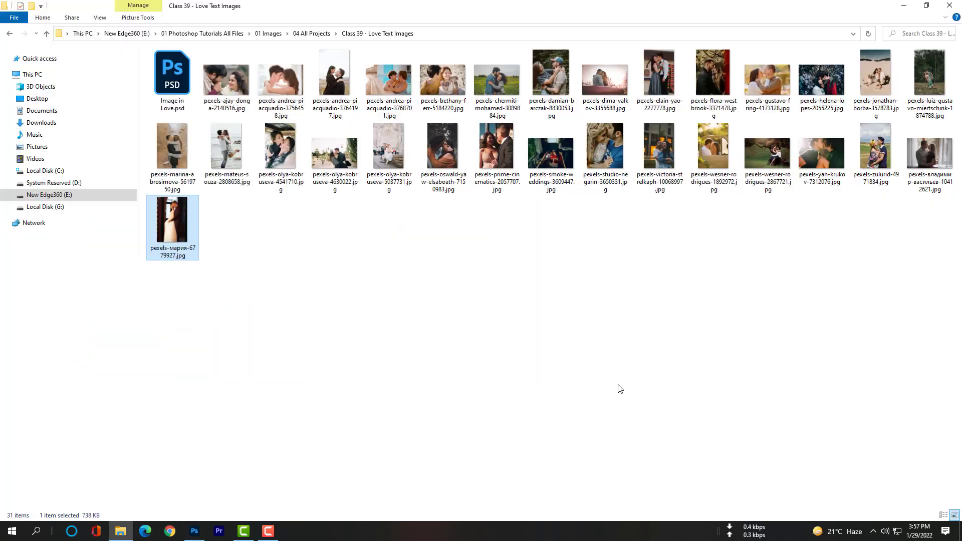
Open the photo ending in 3650331.jpg from File Explorer in Photoshop, copy it, and return to the LOVE document.
{"action": "right_click", "coordinate": [602, 150]}
{"action": "mouse_move", "coordinate": [791, 366]}
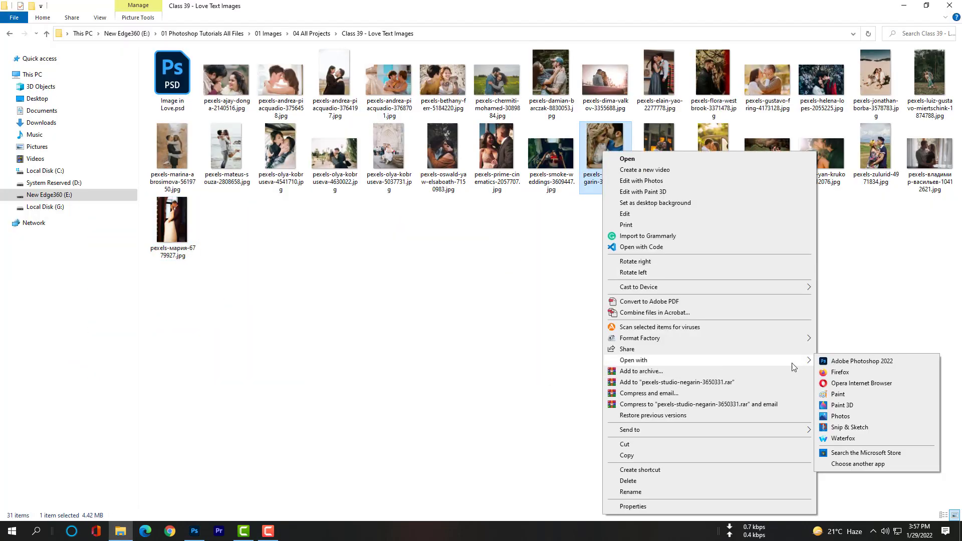
{"action": "left_click", "coordinate": [857, 358]}
{"action": "left_click", "coordinate": [133, 38]}
Paste the copied photo into the E's selected top bar and scale it down roughly to the letter's area.
{"action": "key", "text": "ctrl+alt+shift+v"}
{"action": "key", "text": "ctrl+t"}
{"action": "key", "text": "ctrl+0"}
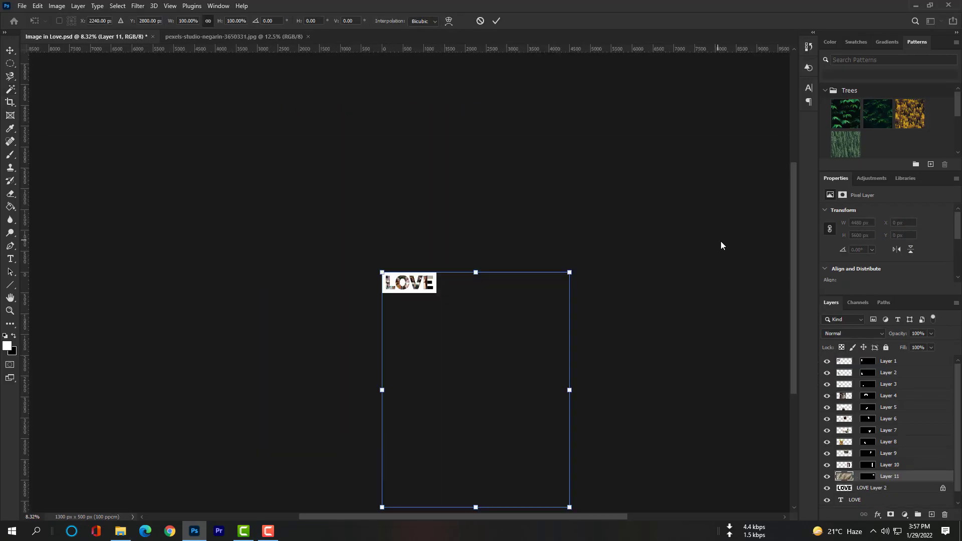
{"action": "left_click_drag", "start_coordinate": [568, 507], "coordinate": [431, 277]}
{"action": "key", "text": "ctrl+0"}
Reduce the photo to about 3.12%, place the couple's faces within the E's top bar, and apply the transform.
{"action": "left_click_drag", "start_coordinate": [682, 104], "coordinate": [681, 191]}
{"action": "left_click_drag", "start_coordinate": [681, 350], "coordinate": [679, 270]}
{"action": "left_click_drag", "start_coordinate": [676, 256], "coordinate": [647, 255]}
{"action": "left_click_drag", "start_coordinate": [683, 192], "coordinate": [701, 171]}
{"action": "left_click_drag", "start_coordinate": [671, 223], "coordinate": [676, 244]}
{"action": "left_click_drag", "start_coordinate": [660, 296], "coordinate": [660, 283]}
{"action": "left_click_drag", "start_coordinate": [636, 232], "coordinate": [632, 235]}
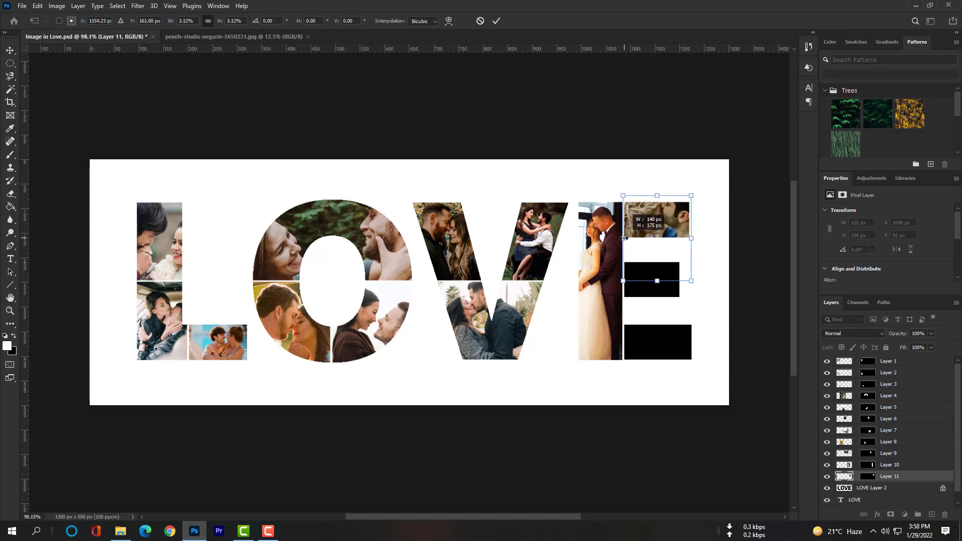
{"action": "key", "text": "Return"}
Select the E's middle bar on LOVE Layer 2 with the Magic Wand and switch to File Explorer.
{"action": "scroll", "coordinate": [914, 478], "scroll_direction": "down", "scroll_amount": 1}
{"action": "key", "text": "alt+Tab"}
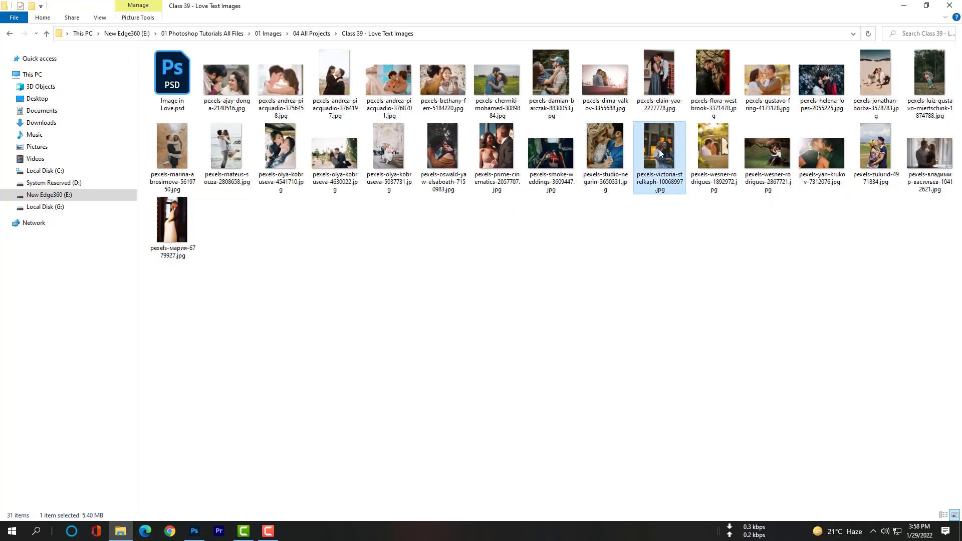
{"action": "right_click", "coordinate": [814, 152]}
{"action": "mouse_move", "coordinate": [811, 364]}
{"action": "left_click", "coordinate": [697, 361]}
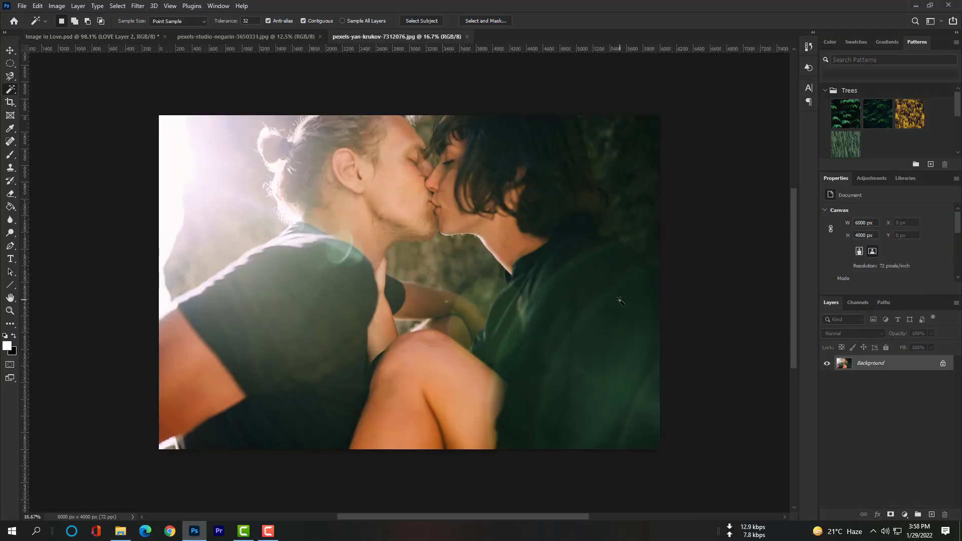
{"action": "left_click", "coordinate": [467, 37]}
Close the used photo document and copy the first row's last photo, ending in 1874788.jpg, for the LOVE document.
{"action": "left_click", "coordinate": [320, 37]}
{"action": "key", "text": "alt+Tab"}
{"action": "right_click", "coordinate": [919, 145]}
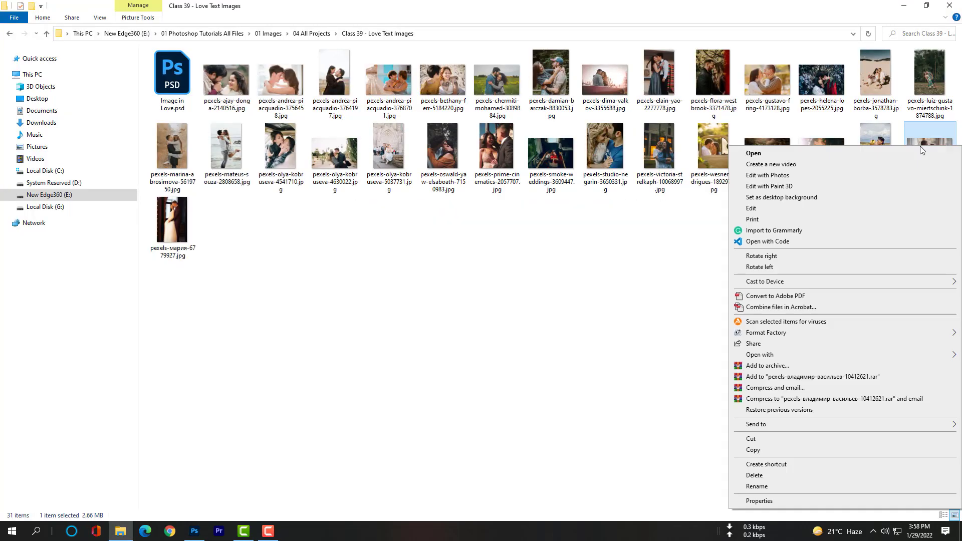
{"action": "right_click", "coordinate": [922, 77]}
{"action": "mouse_move", "coordinate": [778, 287]}
{"action": "left_click", "coordinate": [642, 288]}
{"action": "left_click", "coordinate": [141, 41]}
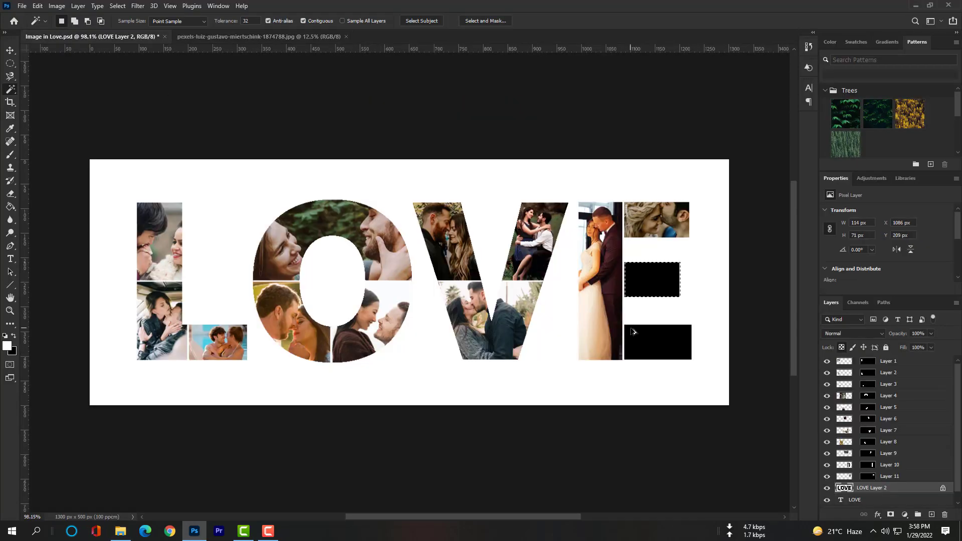
Paste the copied photo into the E's selected middle bar and scale it down to about 11.74%.
{"action": "key", "text": "ctrl+alt+shift+v"}
{"action": "key", "text": "ctrl+t"}
{"action": "key", "text": "ctrl+0"}
{"action": "left_click_drag", "start_coordinate": [538, 505], "coordinate": [432, 285]}
{"action": "key", "text": "ctrl+0"}
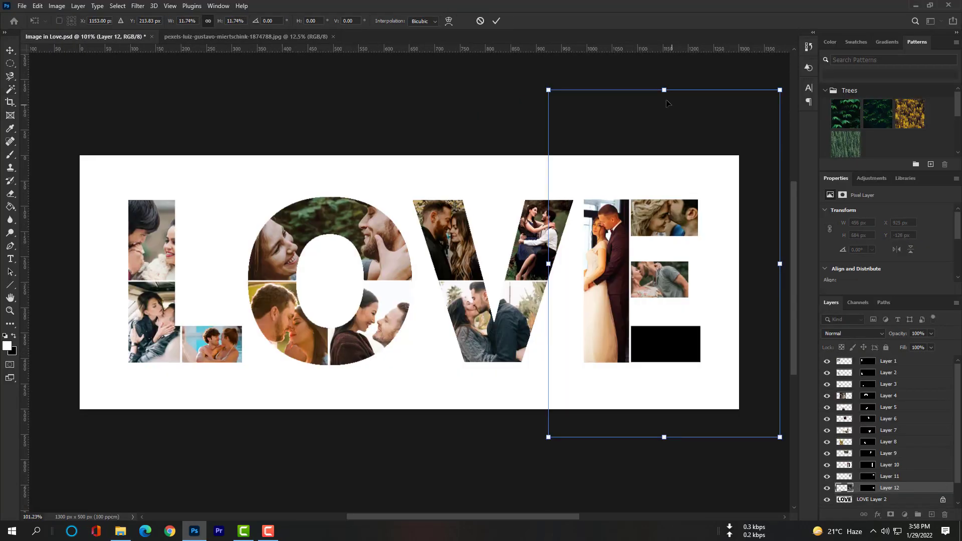
Reduce the photo to about 10.84%, position the kissing couple within the E's middle bar, and apply the transform.
{"action": "left_click_drag", "start_coordinate": [664, 90], "coordinate": [663, 116]}
{"action": "left_click_drag", "start_coordinate": [707, 339], "coordinate": [716, 331]}
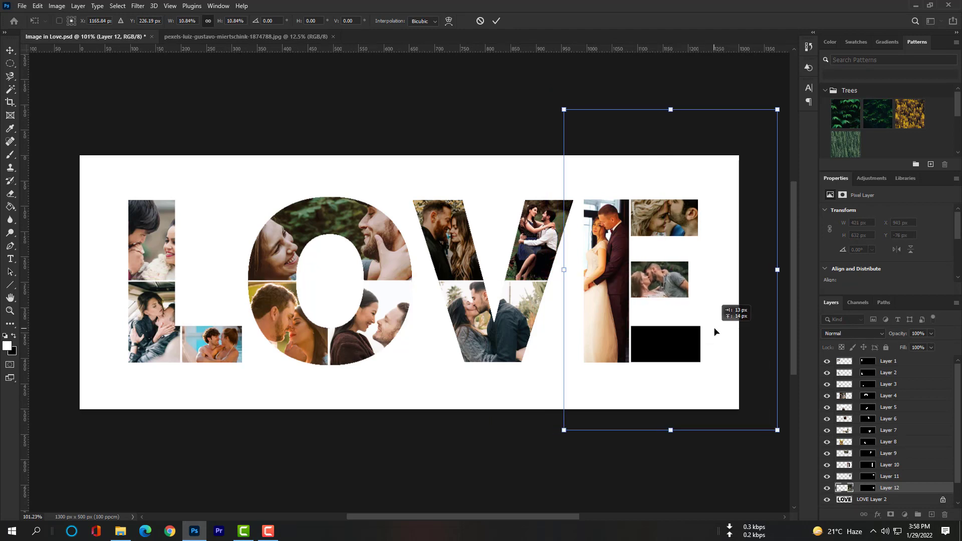
{"action": "key", "text": "Return"}
Select the E's bottom bar on LOVE Layer 2 with the Magic Wand.
{"action": "key", "text": "w"}
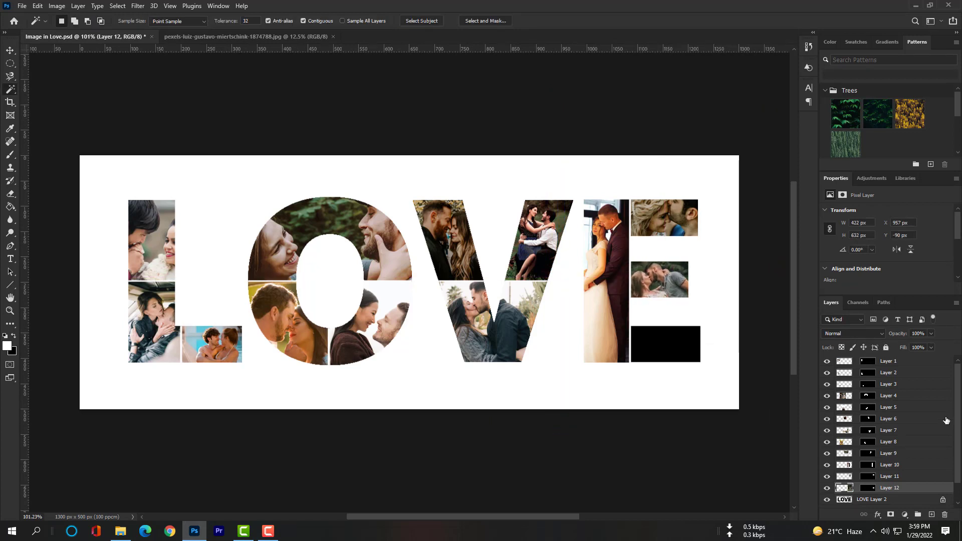
{"action": "scroll", "coordinate": [941, 481], "scroll_direction": "down", "scroll_amount": 2}
{"action": "left_click", "coordinate": [888, 479]}
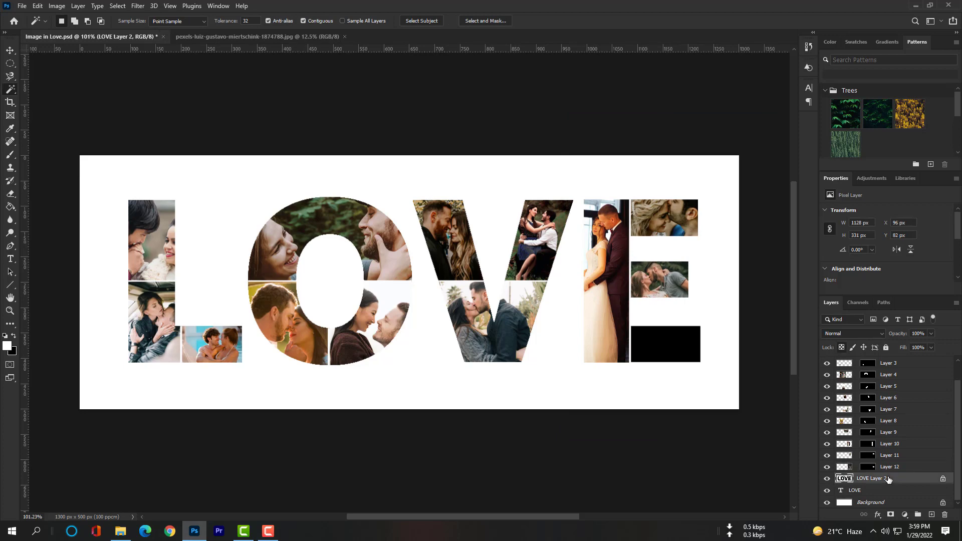
{"action": "left_click", "coordinate": [683, 353]}
Open the first row's photo ending in 3355688.jpg from File Explorer in Photoshop, copy the whole image, and return to the LOVE document.
{"action": "left_click", "coordinate": [121, 531]}
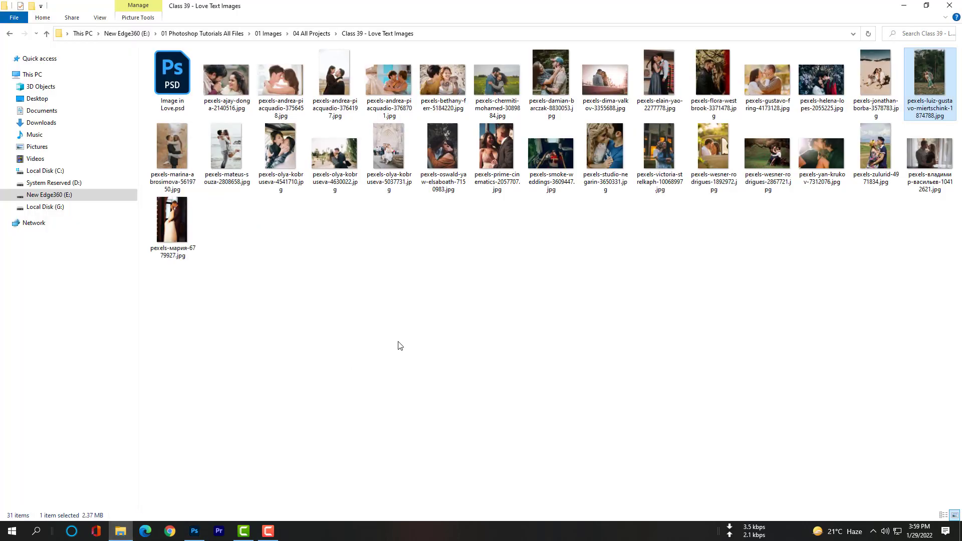
{"action": "left_click", "coordinate": [386, 157]}
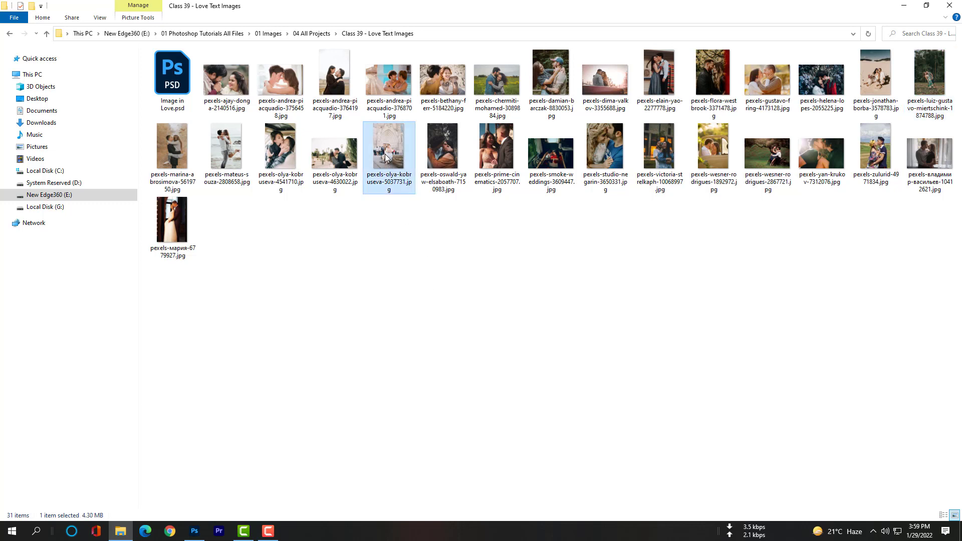
{"action": "right_click", "coordinate": [599, 76]}
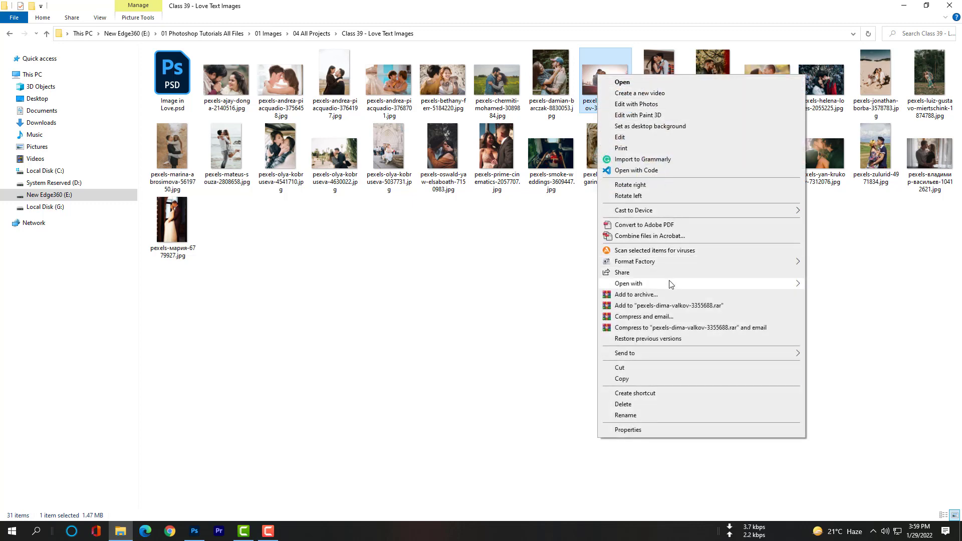
{"action": "mouse_move", "coordinate": [669, 283]}
{"action": "left_click", "coordinate": [851, 284]}
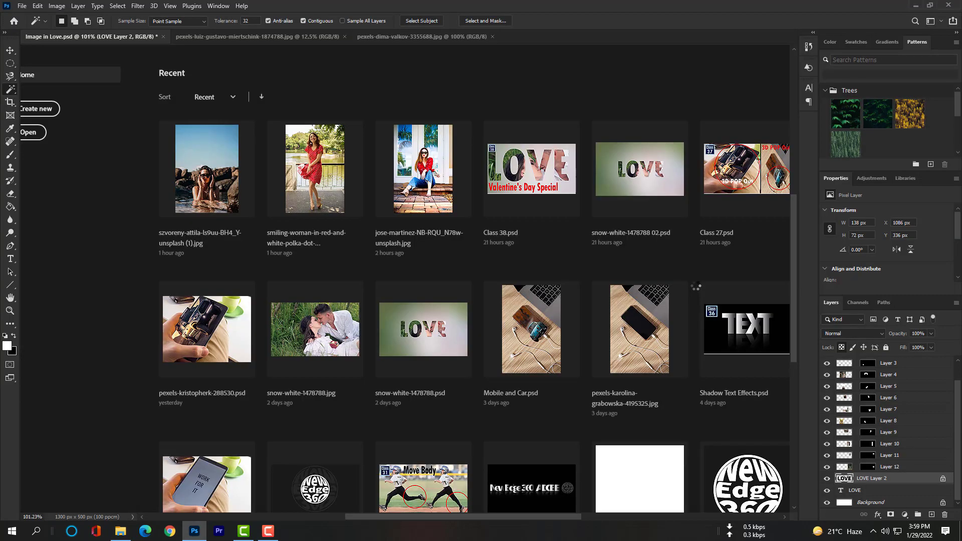
{"action": "key", "text": "ctrl+a"}
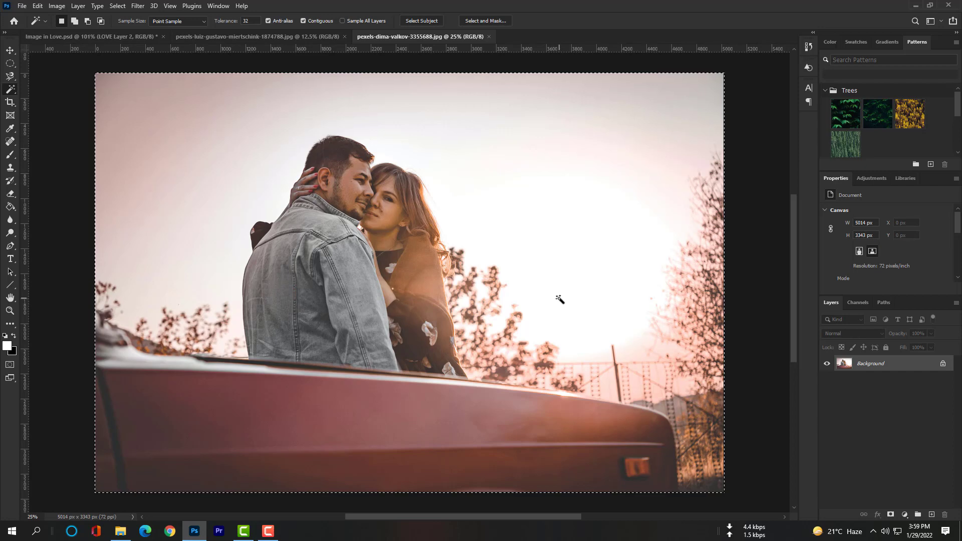
{"action": "left_click", "coordinate": [127, 37]}
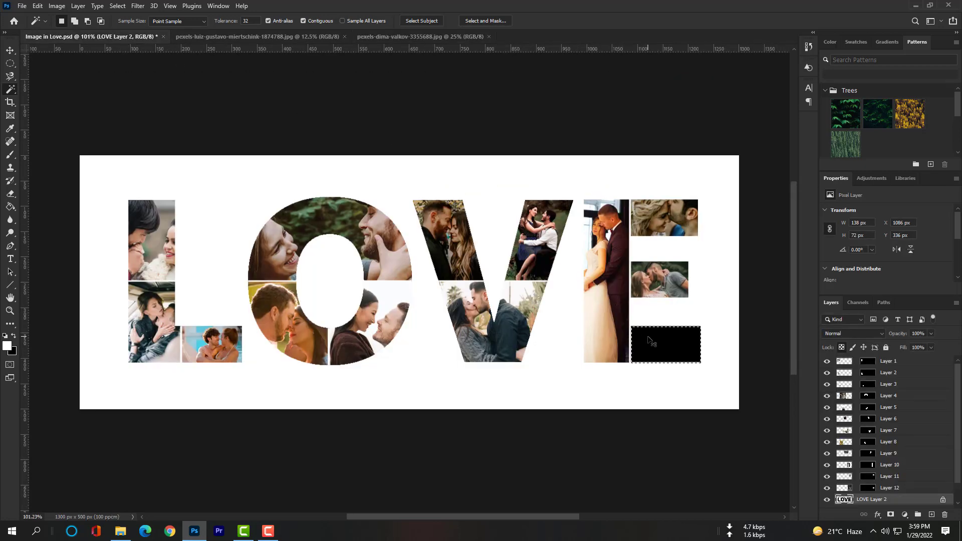
Paste the copied photo into the E's selected bottom bar, scale it to about 8.87%, and move it over the bar.
{"action": "key", "text": "ctrl+alt+shift+v"}
{"action": "key", "text": "ctrl+t"}
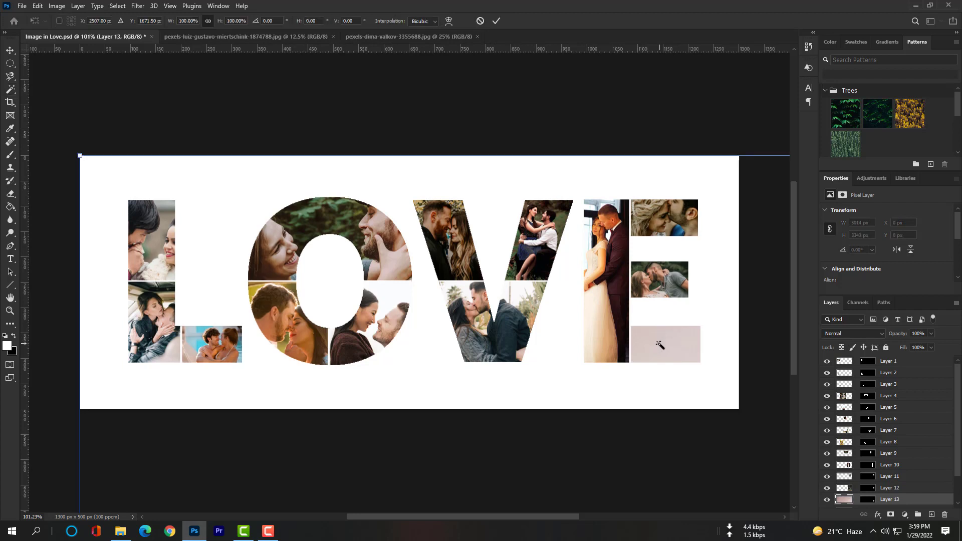
{"action": "key", "text": "ctrl+0"}
{"action": "left_click_drag", "start_coordinate": [724, 504], "coordinate": [448, 322]}
{"action": "left_click_drag", "start_coordinate": [362, 264], "coordinate": [434, 276]}
{"action": "left_click_drag", "start_coordinate": [431, 313], "coordinate": [450, 294]}
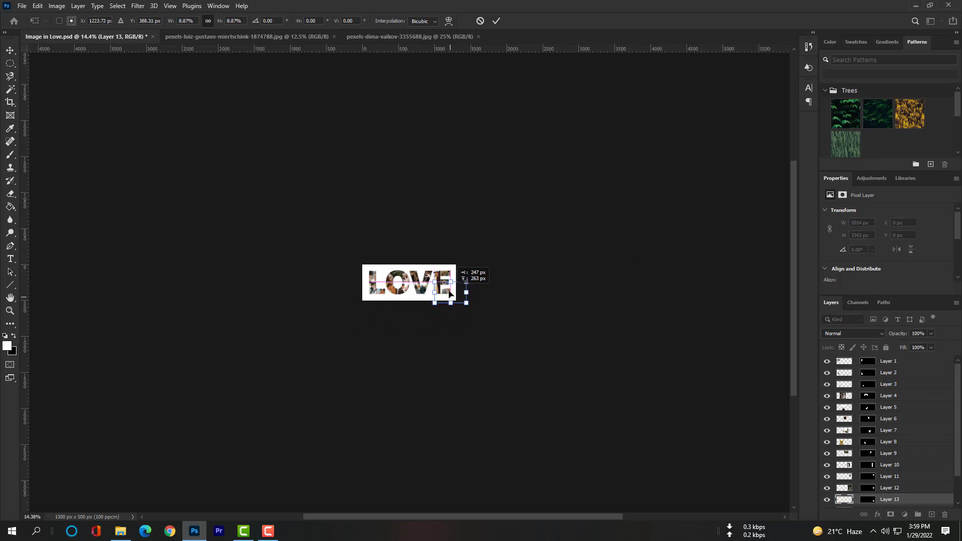
{"action": "key", "text": "ctrl+0"}
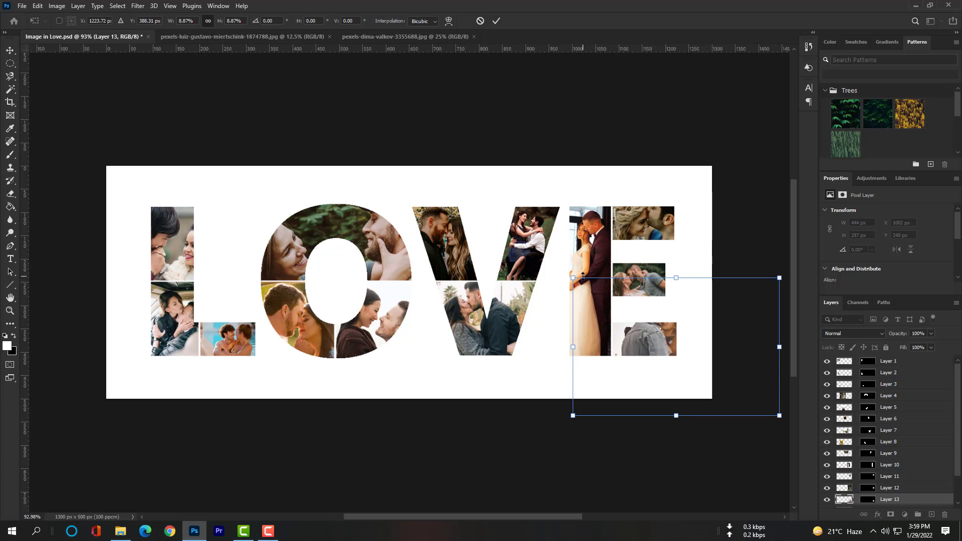
Reduce the photo to about 7.11%, position the couple within the E's bottom bar, apply the transform, and activate the Move tool.
{"action": "left_click_drag", "start_coordinate": [674, 277], "coordinate": [672, 305]}
{"action": "left_click", "coordinate": [671, 357]}
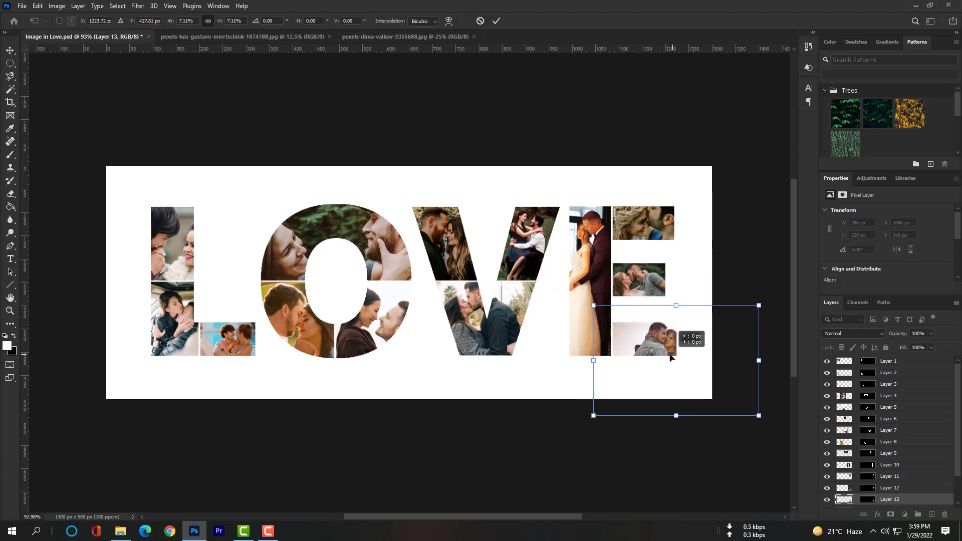
{"action": "left_click_drag", "start_coordinate": [671, 357], "coordinate": [661, 357]}
{"action": "key", "text": "ctrl+plus"}
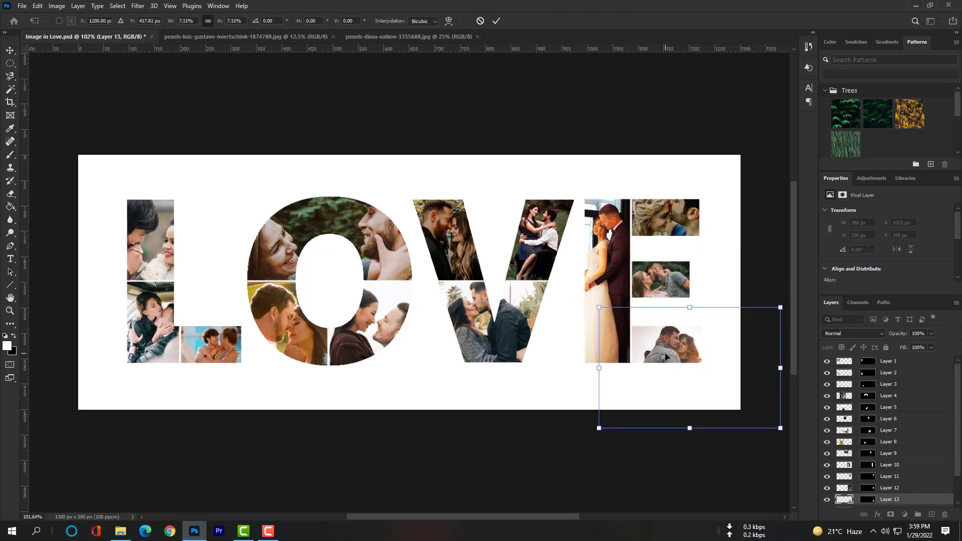
{"action": "key", "text": "Return"}
{"action": "key", "text": "w"}
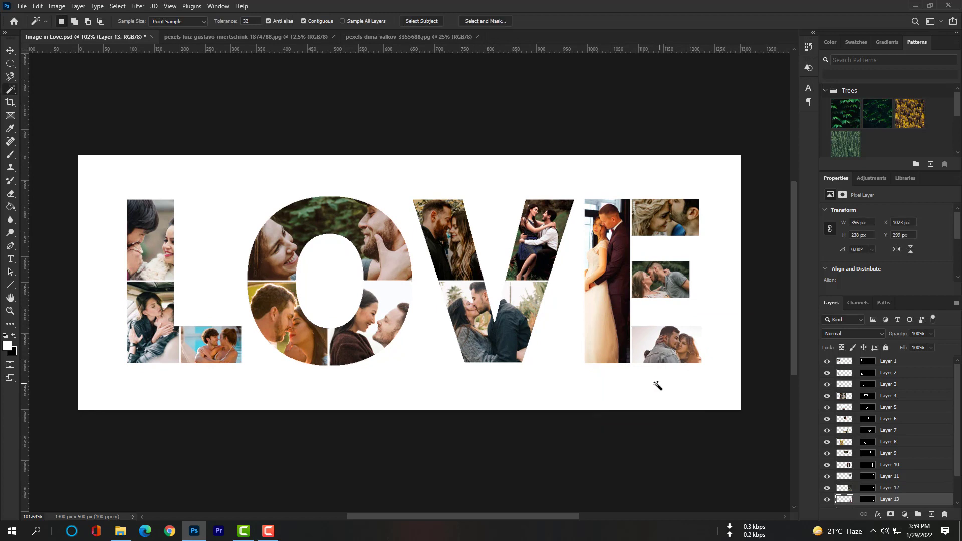
{"action": "left_click", "coordinate": [9, 51]}
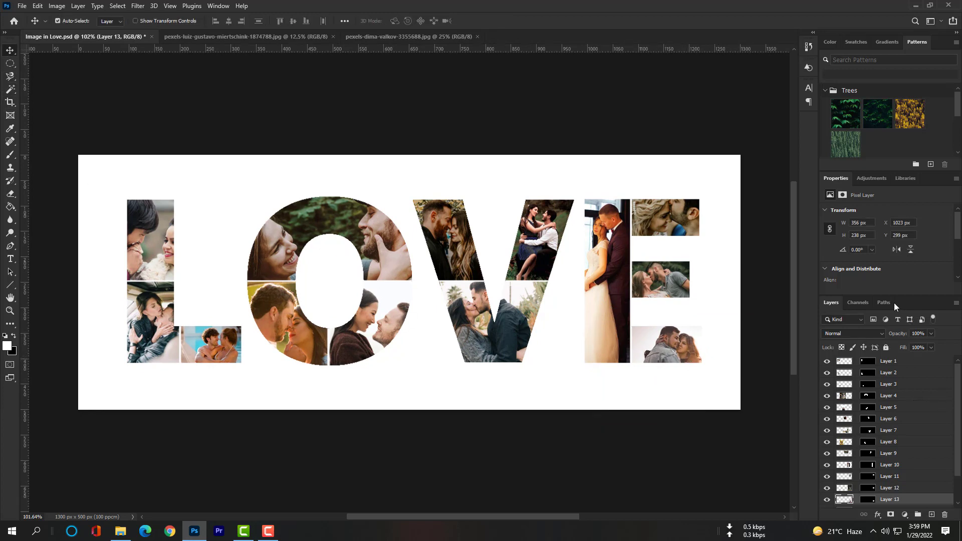
Close the Color, Swatches, Gradients and Patterns panels.
{"action": "right_click", "coordinate": [831, 43]}
{"action": "left_click", "coordinate": [845, 46]}
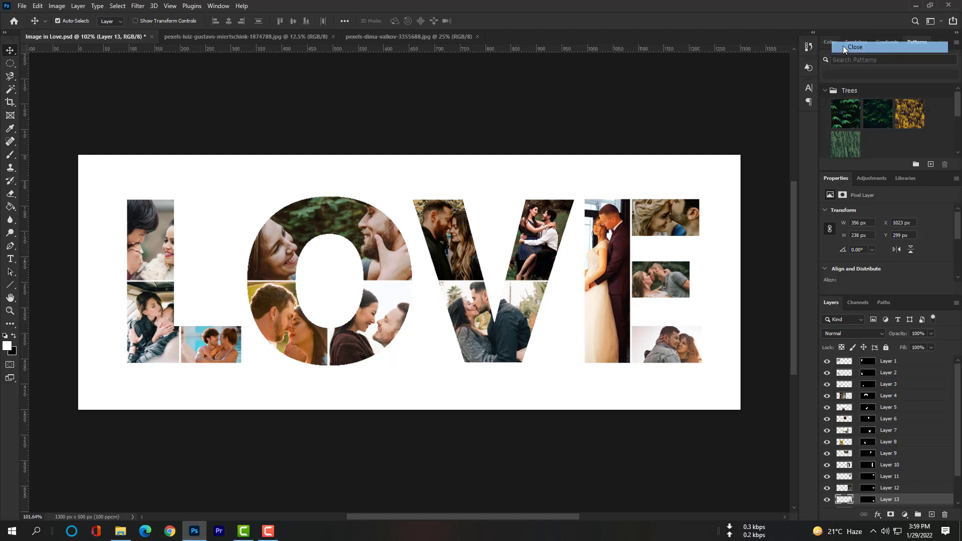
{"action": "right_click", "coordinate": [838, 41]}
{"action": "left_click", "coordinate": [847, 46]}
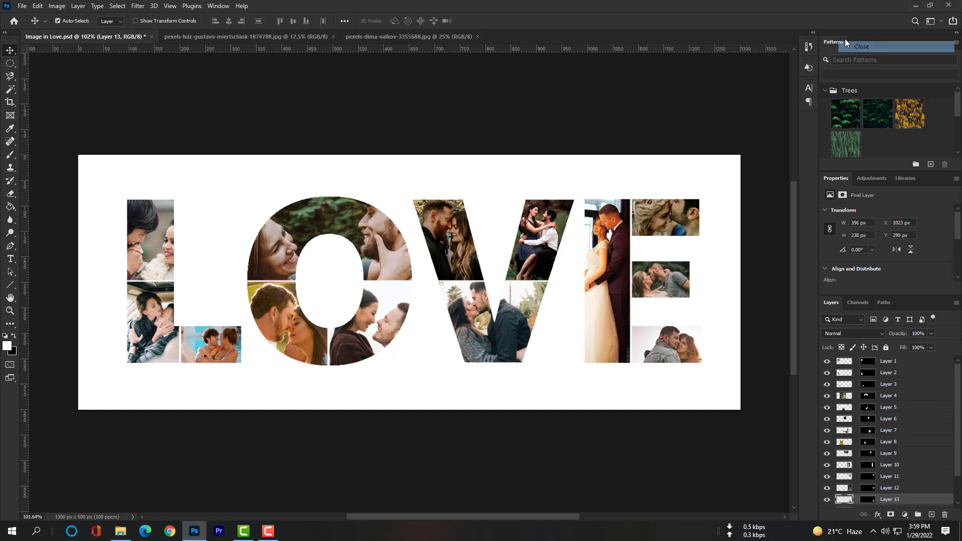
{"action": "right_click", "coordinate": [843, 41]}
{"action": "left_click", "coordinate": [846, 46]}
Close the Properties and Adjustments panels, and extend the Layers panel upward to fit the whole layer stack.
{"action": "right_click", "coordinate": [843, 40]}
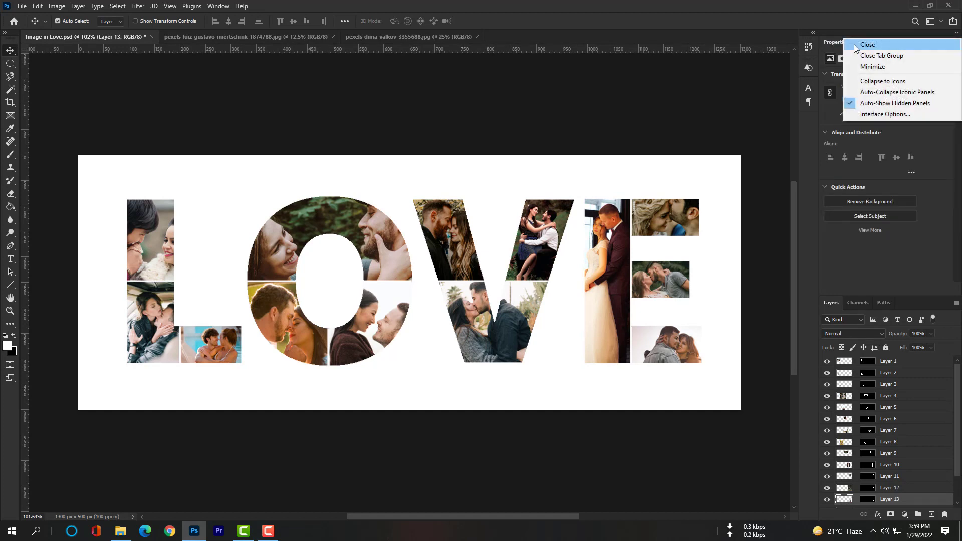
{"action": "left_click", "coordinate": [847, 46]}
{"action": "right_click", "coordinate": [845, 40]}
{"action": "left_click", "coordinate": [851, 45]}
{"action": "right_click", "coordinate": [841, 39]}
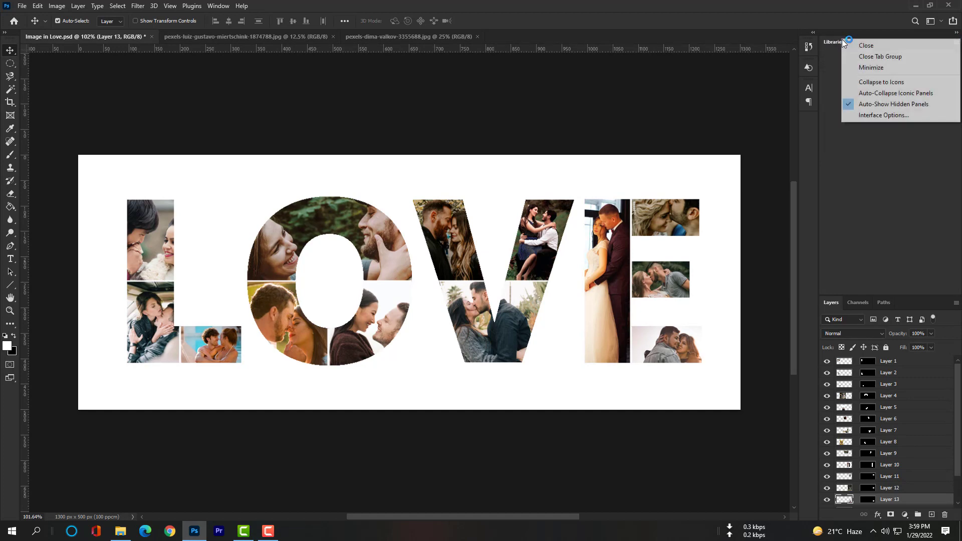
{"action": "left_click", "coordinate": [848, 44]}
{"action": "left_click_drag", "start_coordinate": [892, 297], "coordinate": [881, 169]}
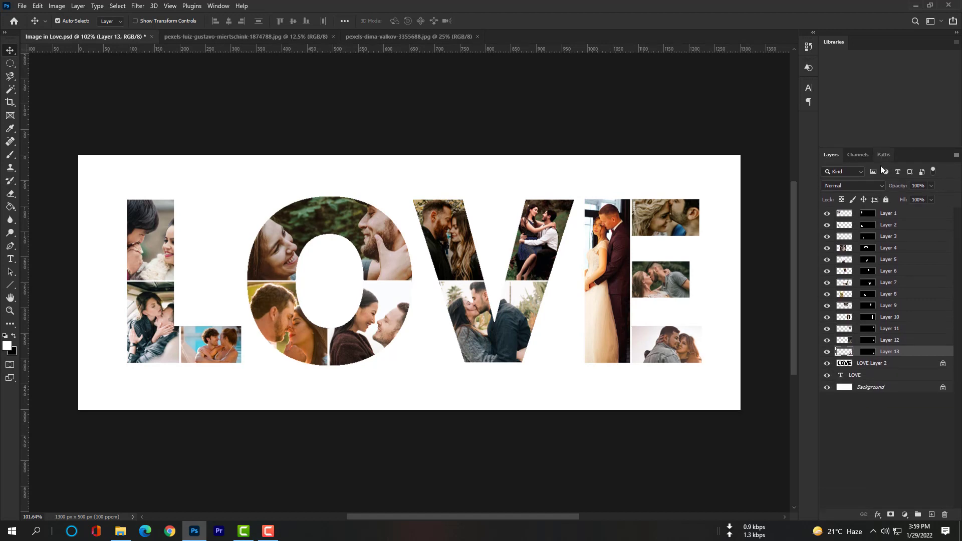
Group all the photo layers from Layer 1 to Layer 13.
{"action": "left_click", "coordinate": [891, 217]}
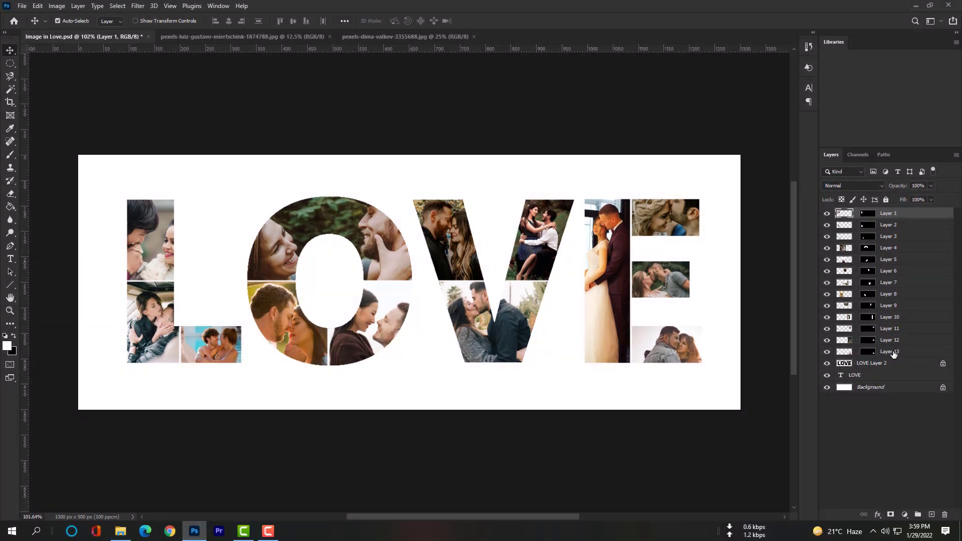
{"action": "left_click", "coordinate": [893, 353], "text": "shift"}
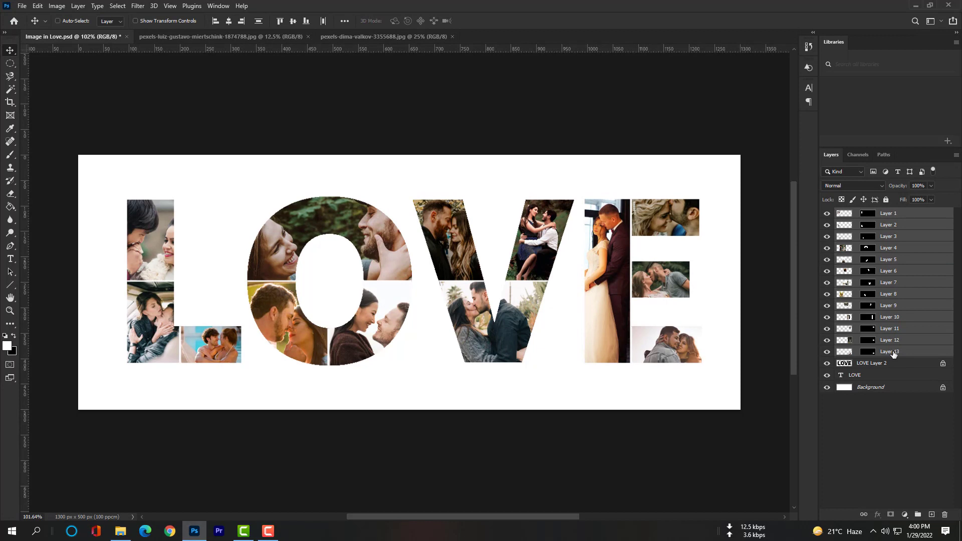
{"action": "key", "text": "ctrl+g"}
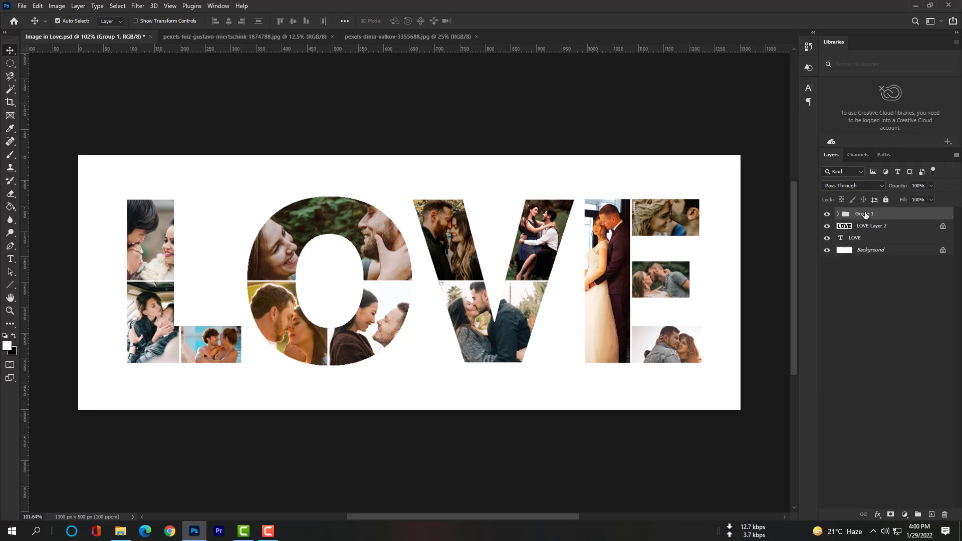
Apply a Drop Shadow layer style to LOVE Layer 2 with a size of 18 px and an angle of -22°.
{"action": "left_click", "coordinate": [872, 228]}
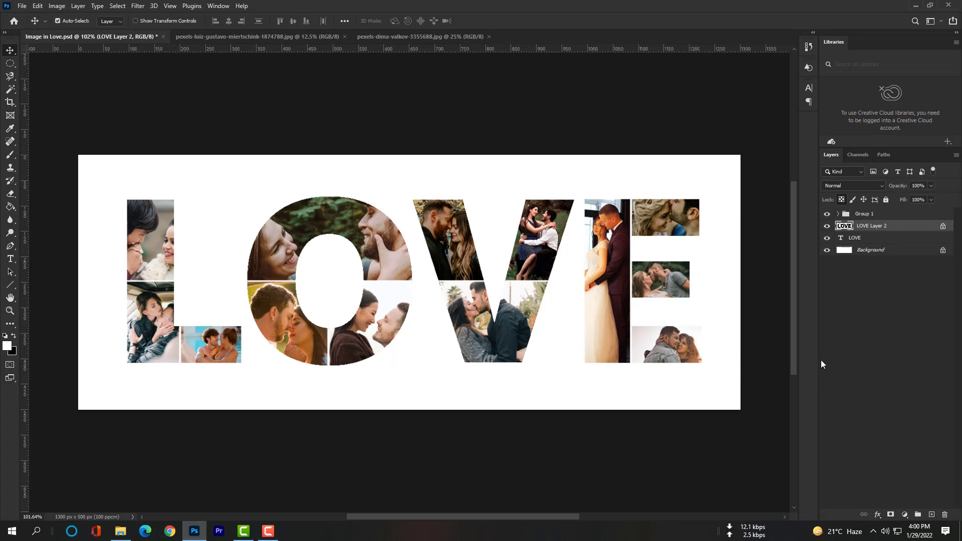
{"action": "double_click", "coordinate": [906, 228]}
{"action": "left_click", "coordinate": [577, 377]}
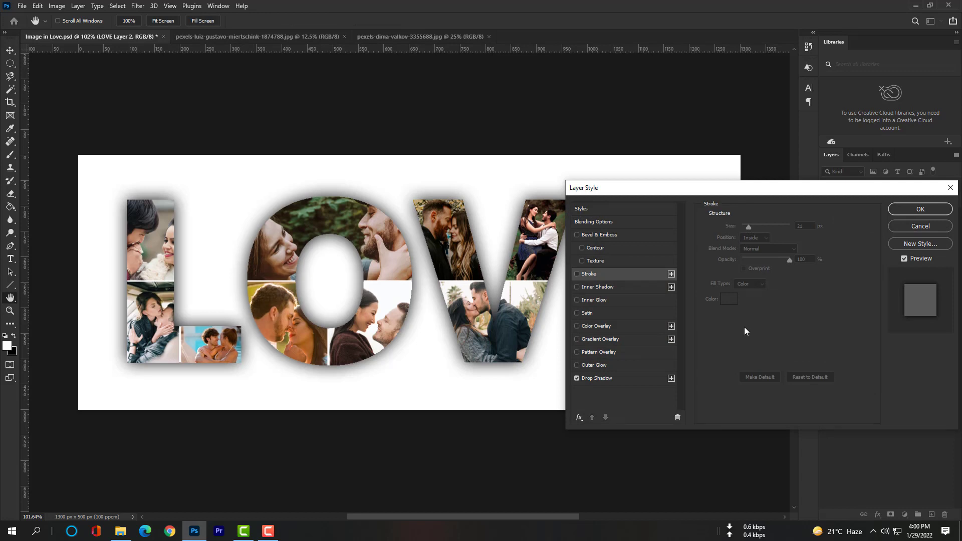
{"action": "left_click", "coordinate": [612, 377]}
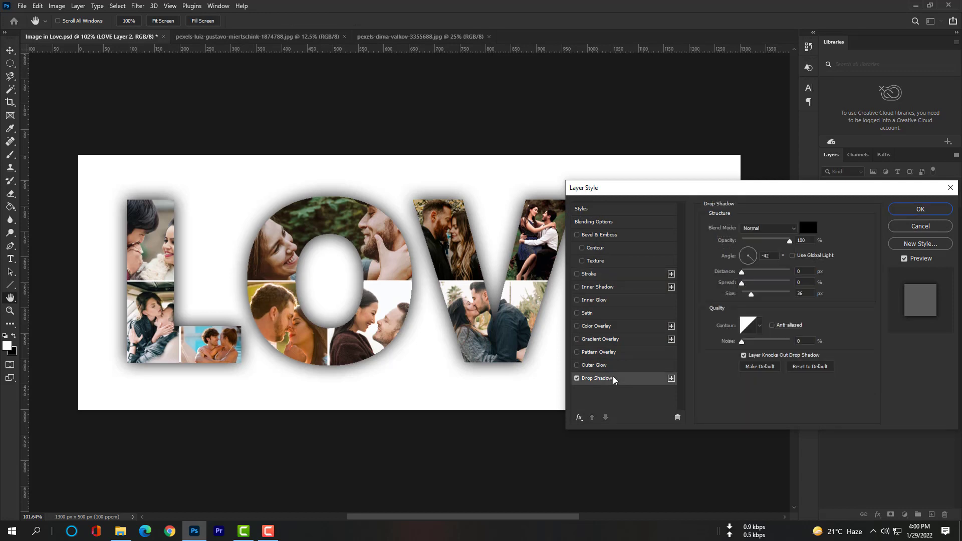
{"action": "left_click_drag", "start_coordinate": [754, 297], "coordinate": [750, 297]}
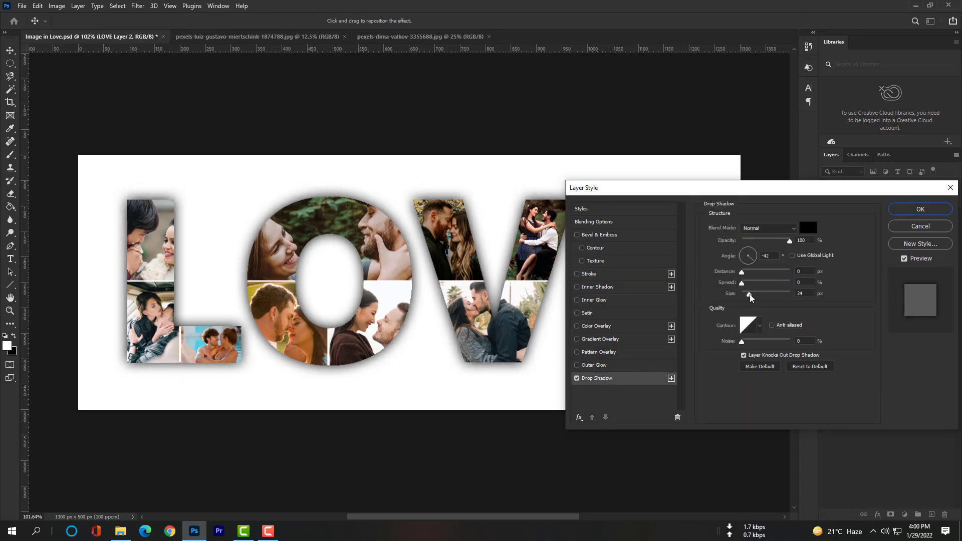
{"action": "left_click", "coordinate": [744, 261]}
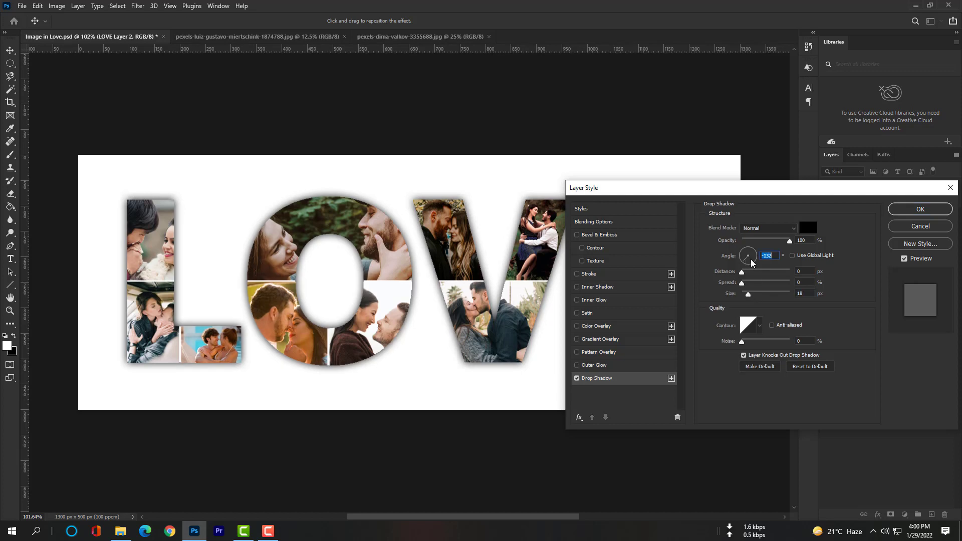
{"action": "left_click", "coordinate": [754, 261]}
{"action": "left_click", "coordinate": [910, 210]}
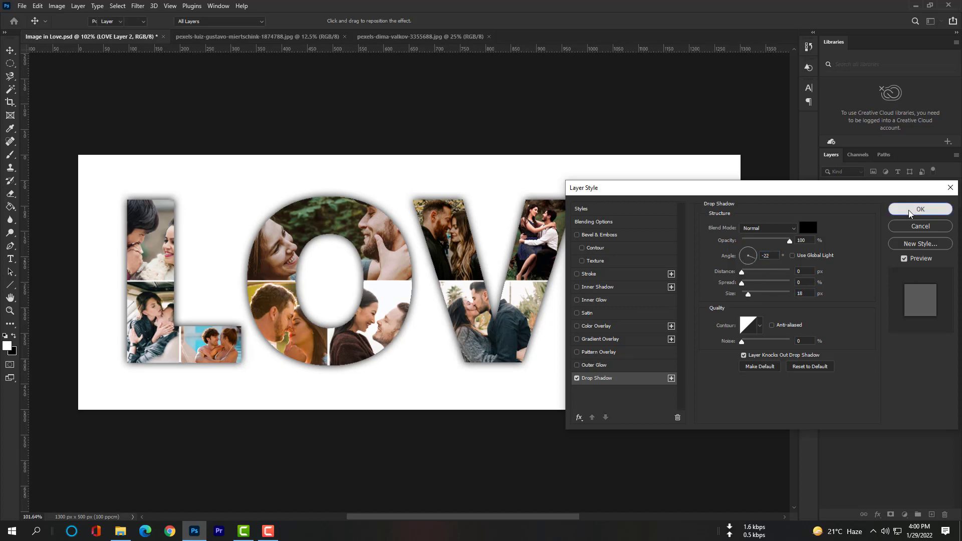